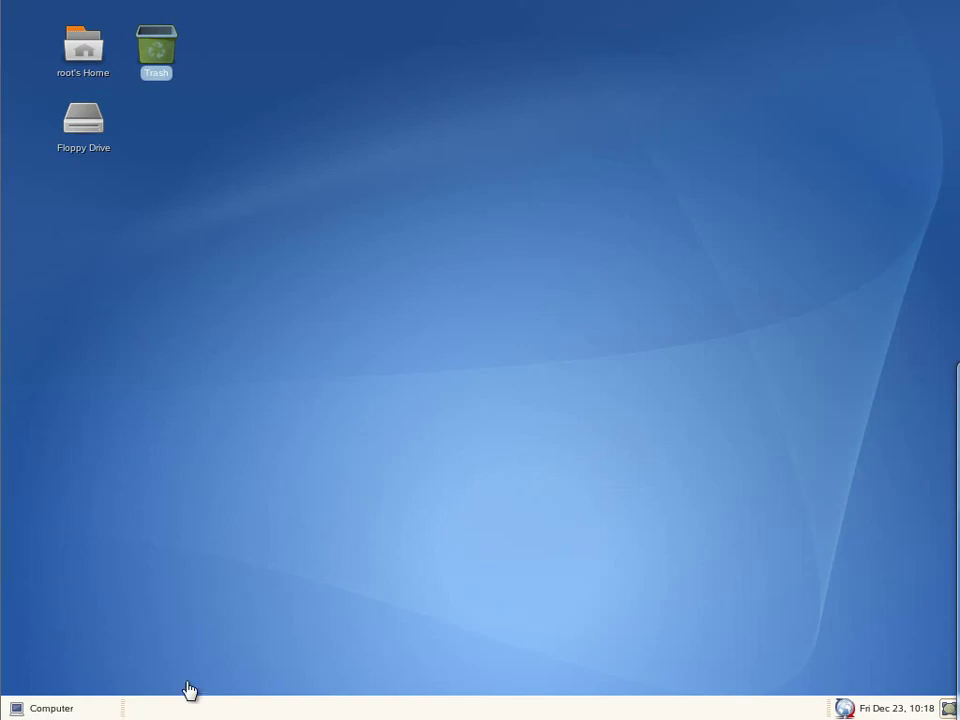
Step: In a GNOME terminal, confirm with dig that win2k3r2-sep.sepdom.lz resolves to 192.168.211.72
click(50, 707)
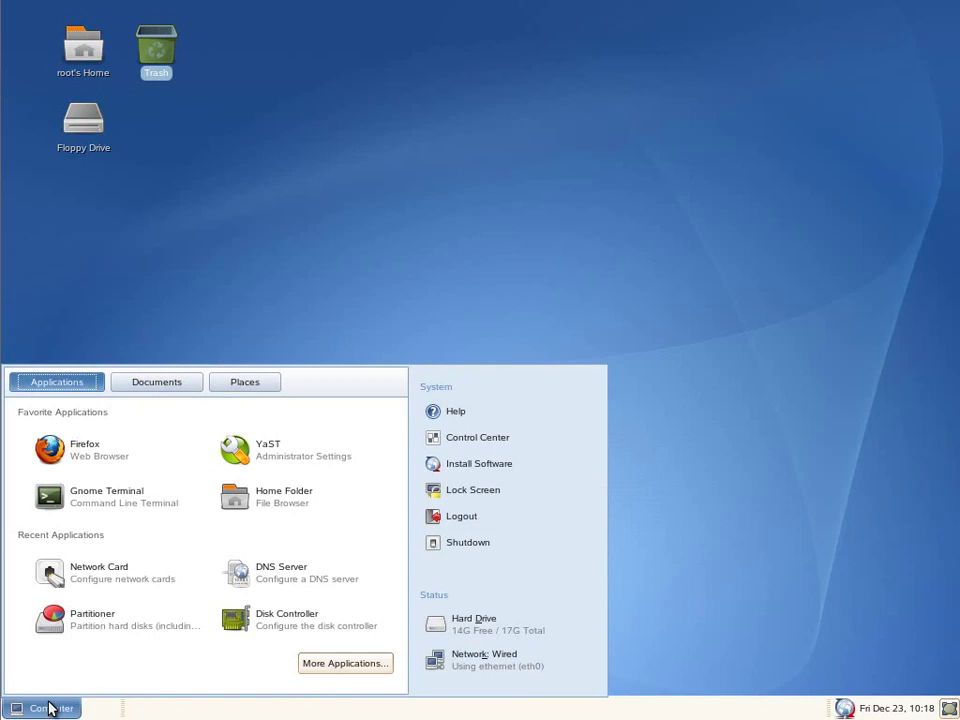
click(78, 500)
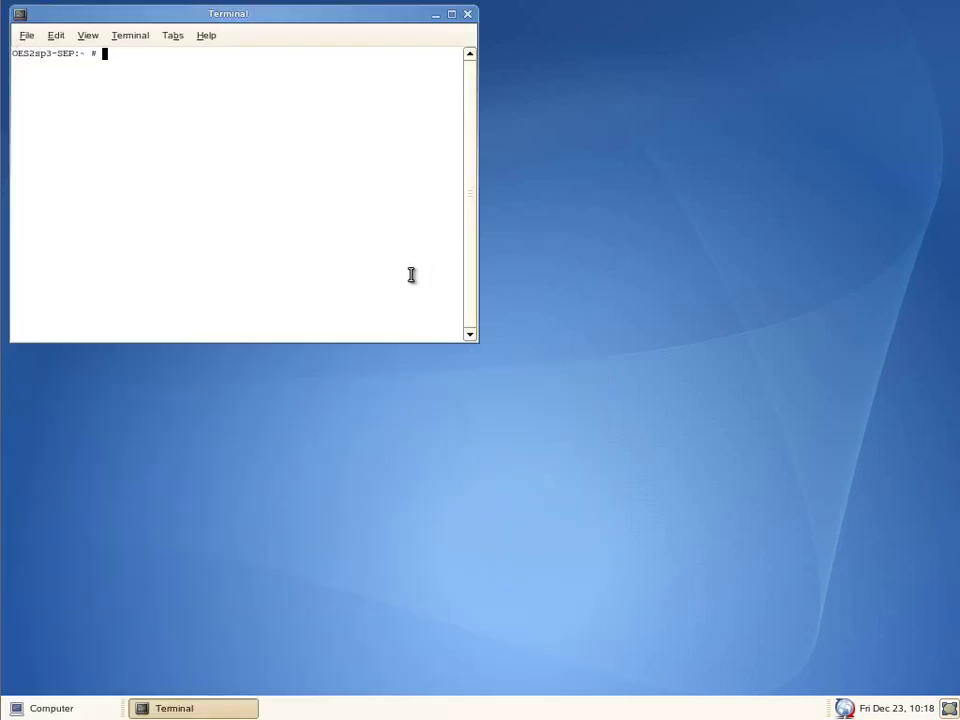
text(dig win2k3r2-sep.sepdo)
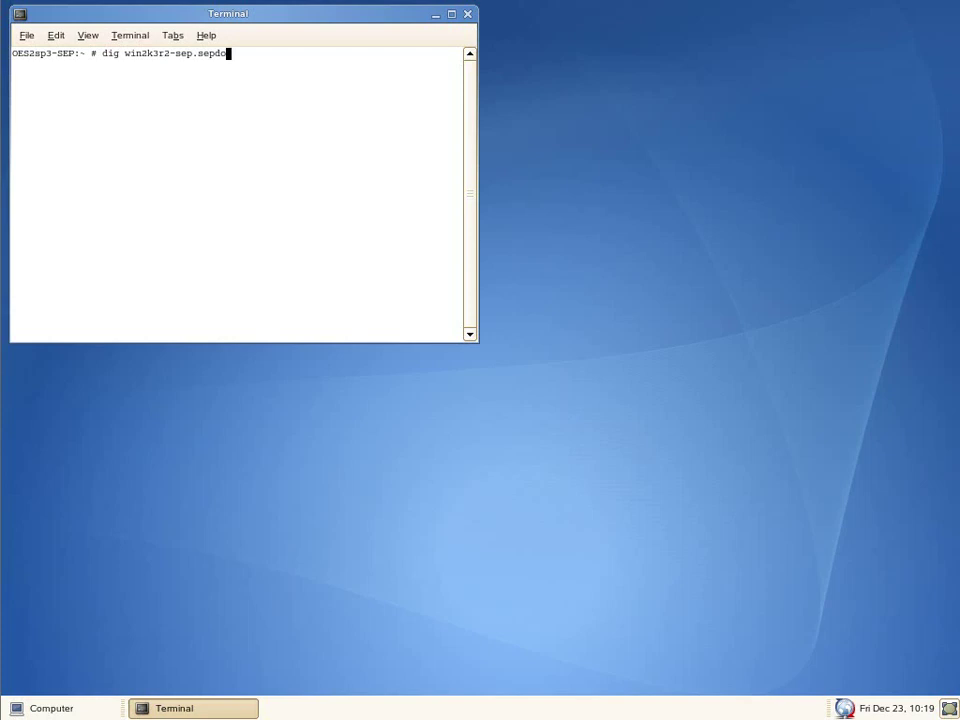
text(m.lz)
key(Return)
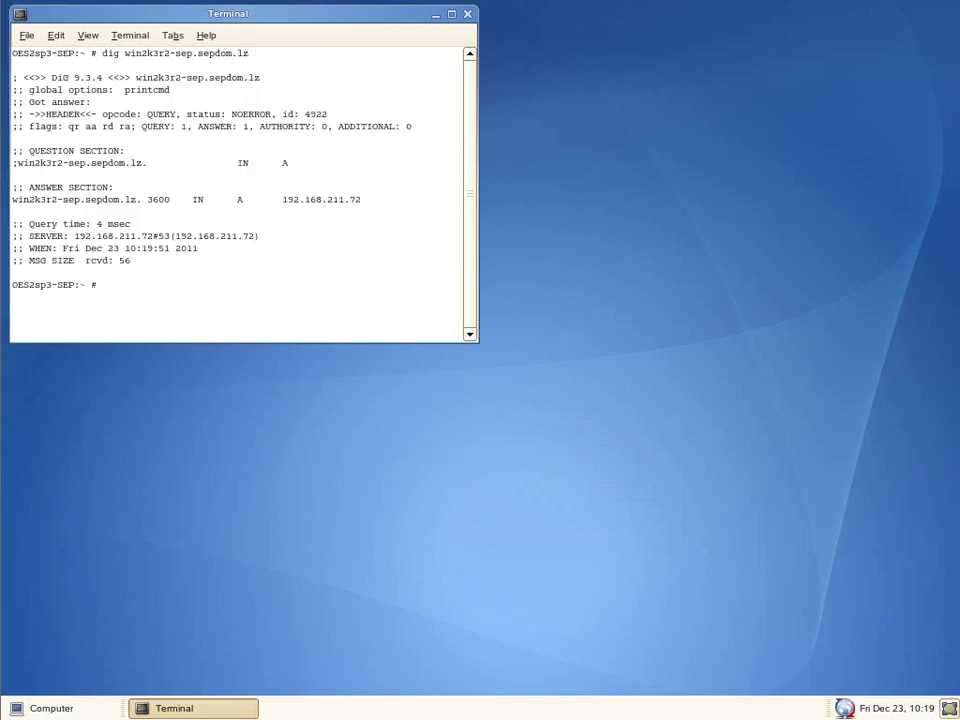
mouse_move(366, 198)
mouse_down()
mouse_move(203, 199)
mouse_move(375, 195)
mouse_up()
click(375, 206)
Step: Run dig -x 192.168.211.72 to confirm it reverse-resolves to the Windows server's hostname
text(dig -x 192.168.211.72)
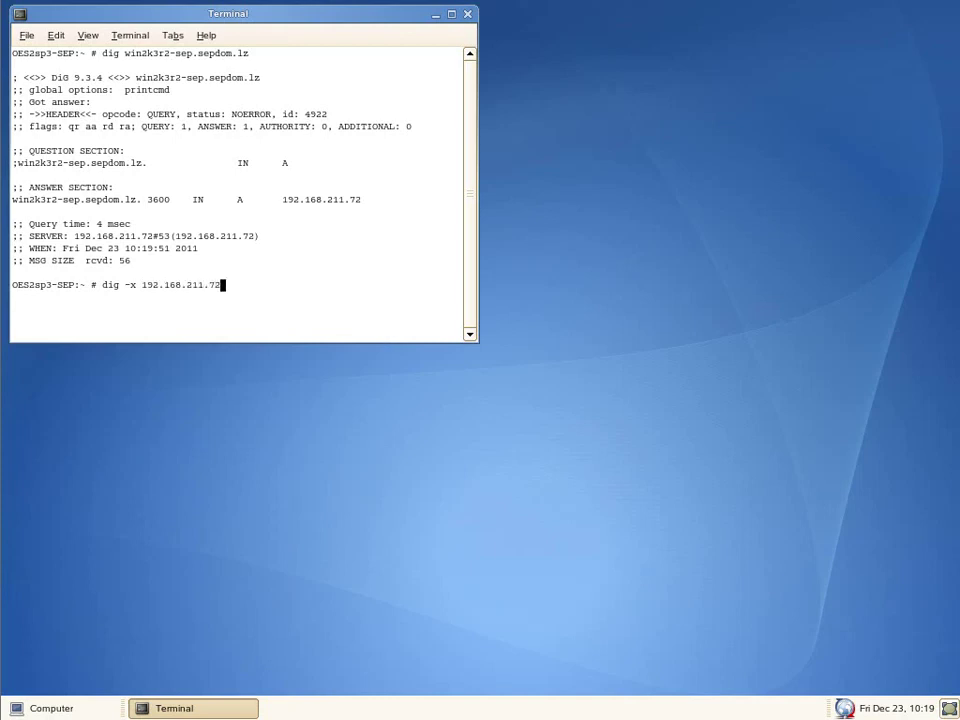
key(Return)
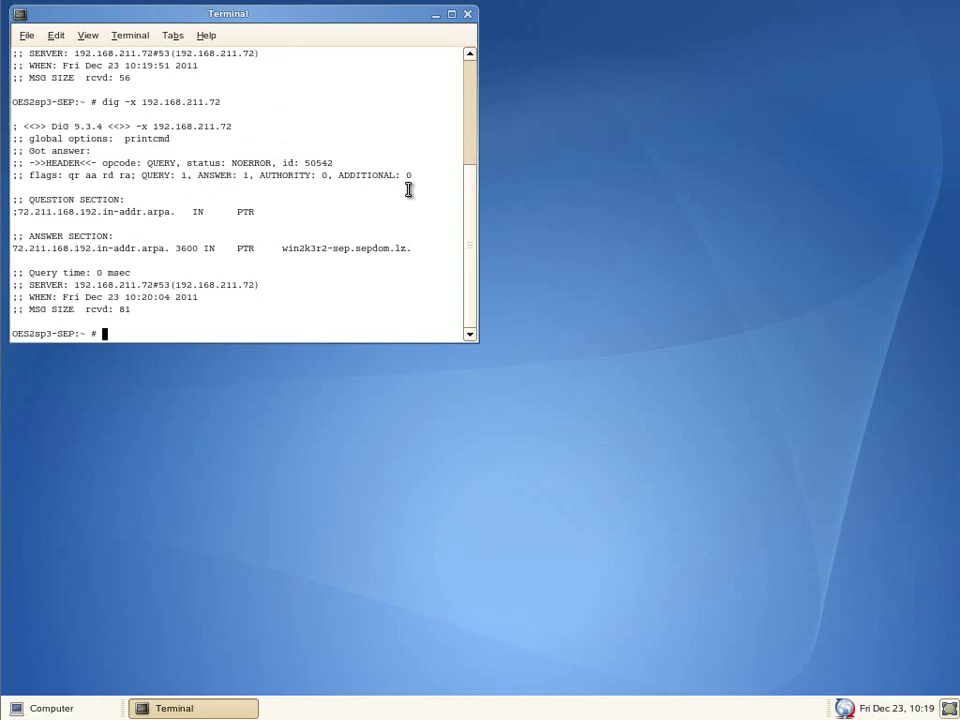
drag(429, 247, 280, 249)
click(332, 272)
Step: Exit the GNOME terminal and unlock the Windows workstation with the account password
text(exit)
key(Return)
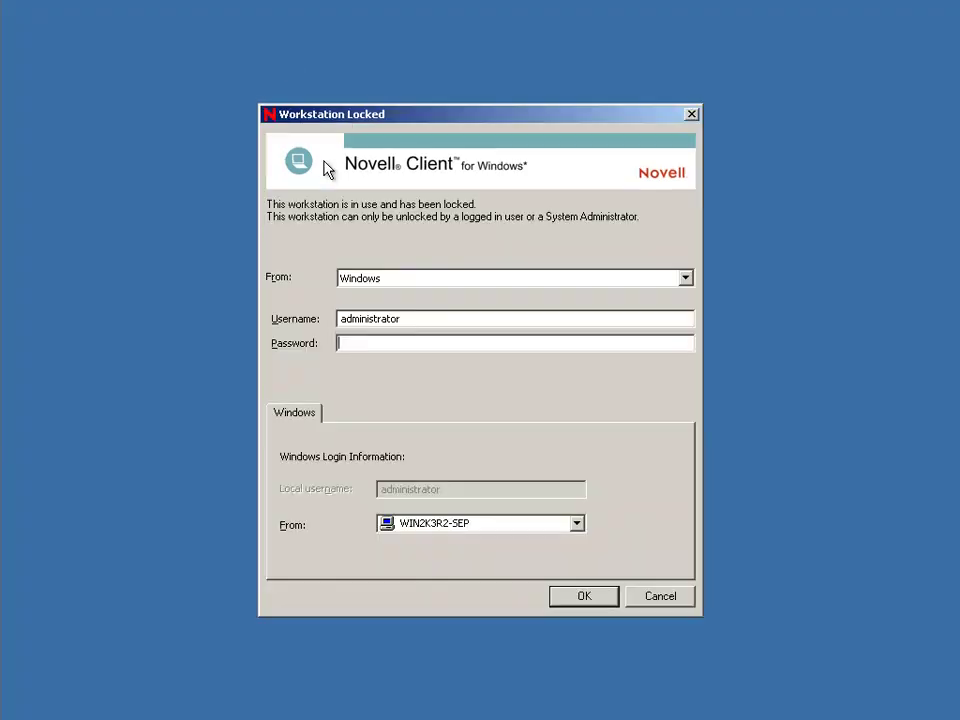
text(password)
key(Return)
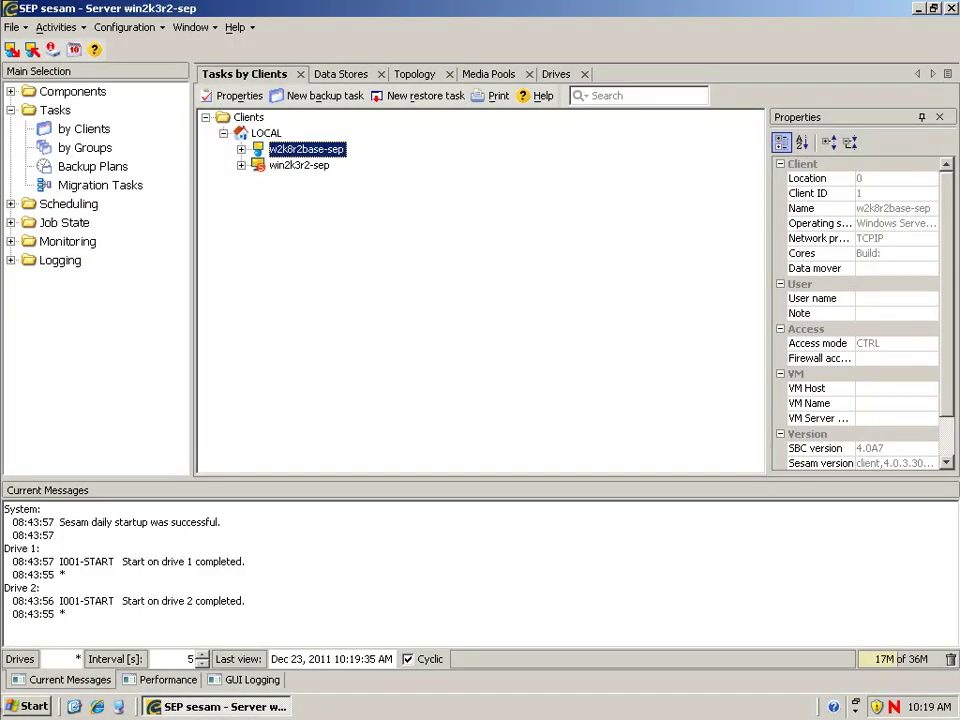
Step: In a Command Prompt nslookup session, look up oes2sp3-sep.sepdom.lz
click(22, 707)
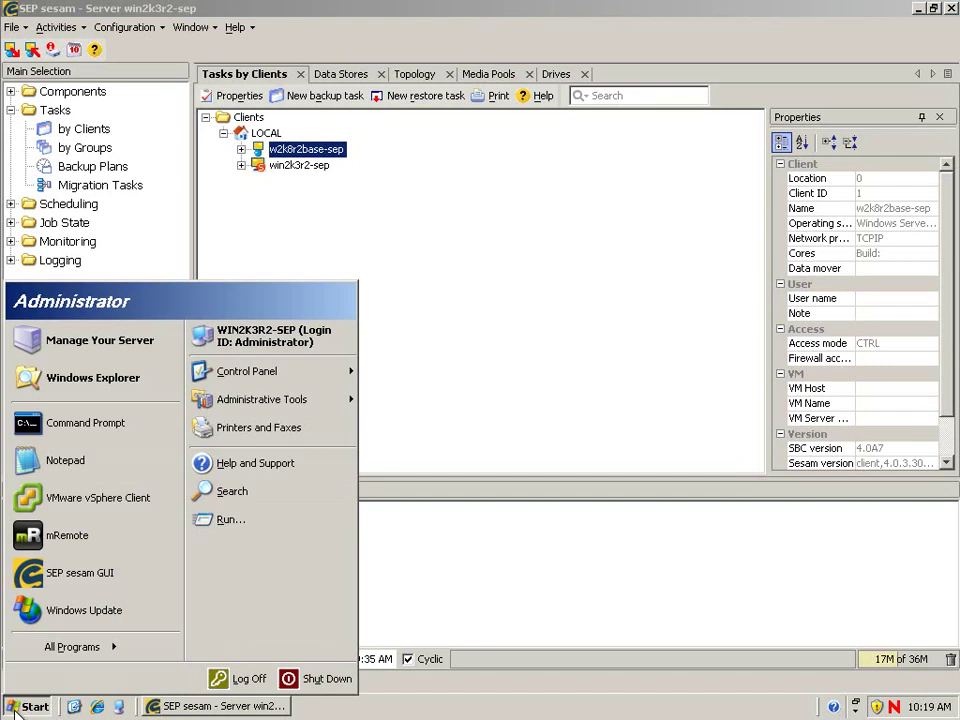
click(60, 423)
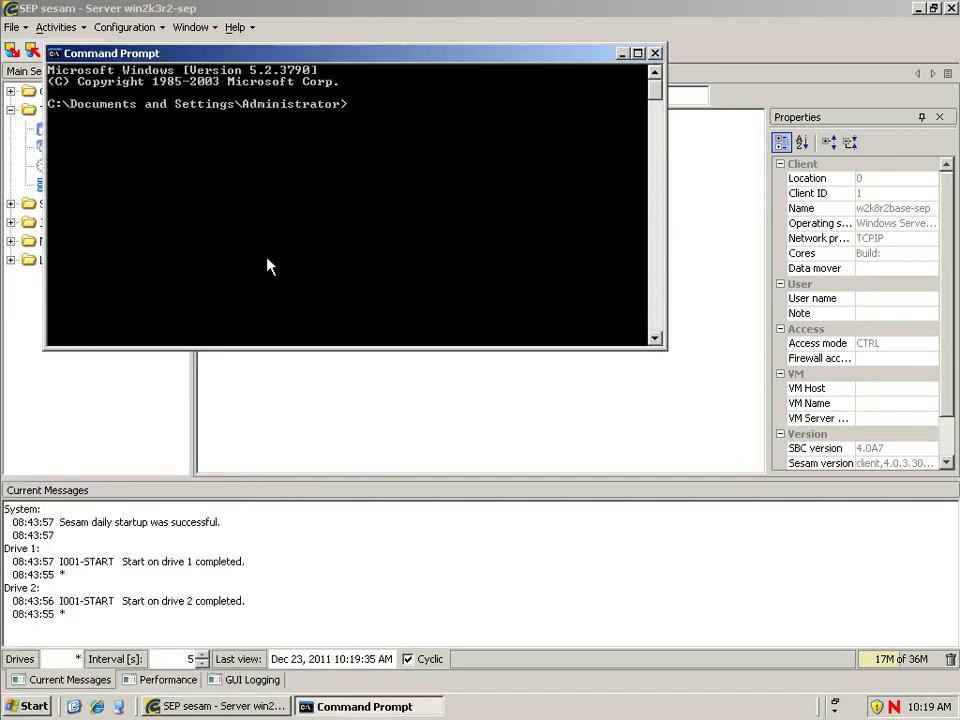
text(nslookup)
key(Return)
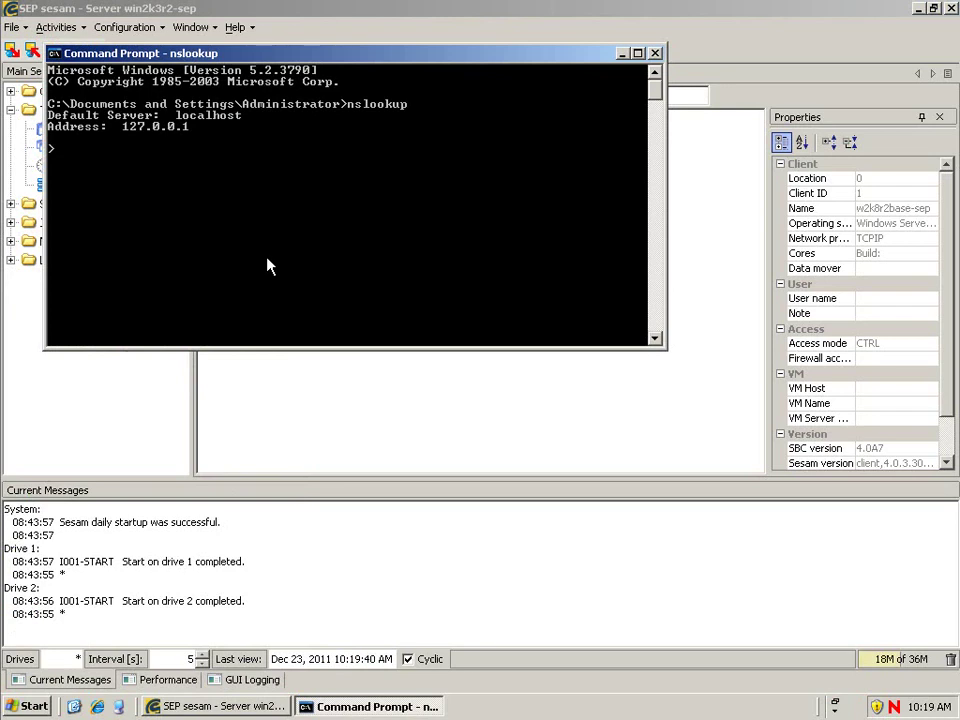
text(oes2sp3-sep.sepdoml.c)
key(BackSpace)
key(BackSpace)
key(BackSpace)
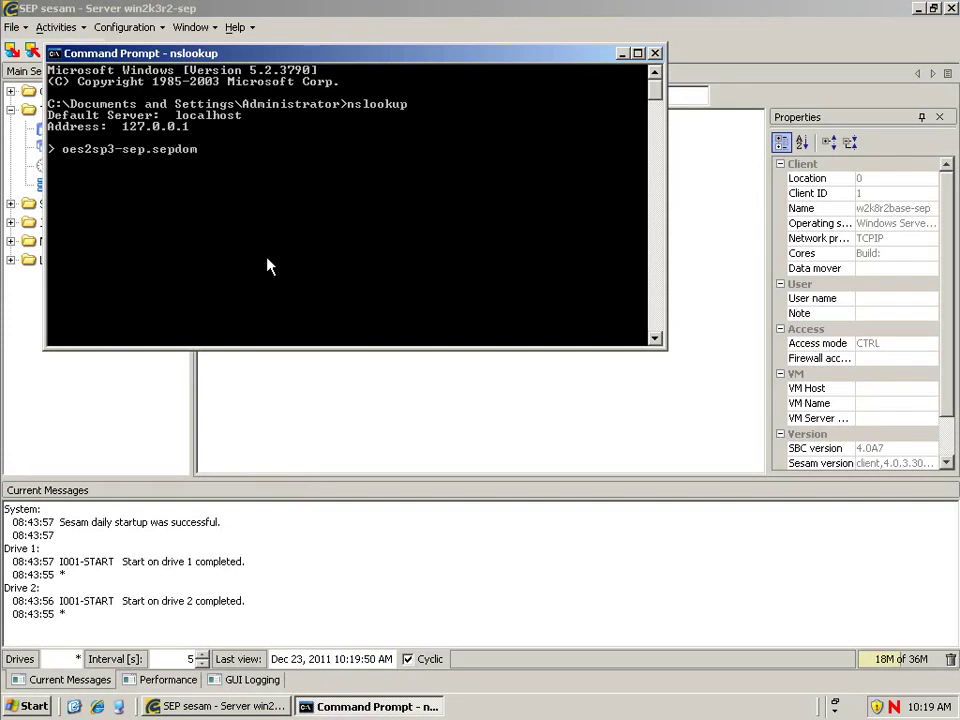
text(.lz)
key(Return)
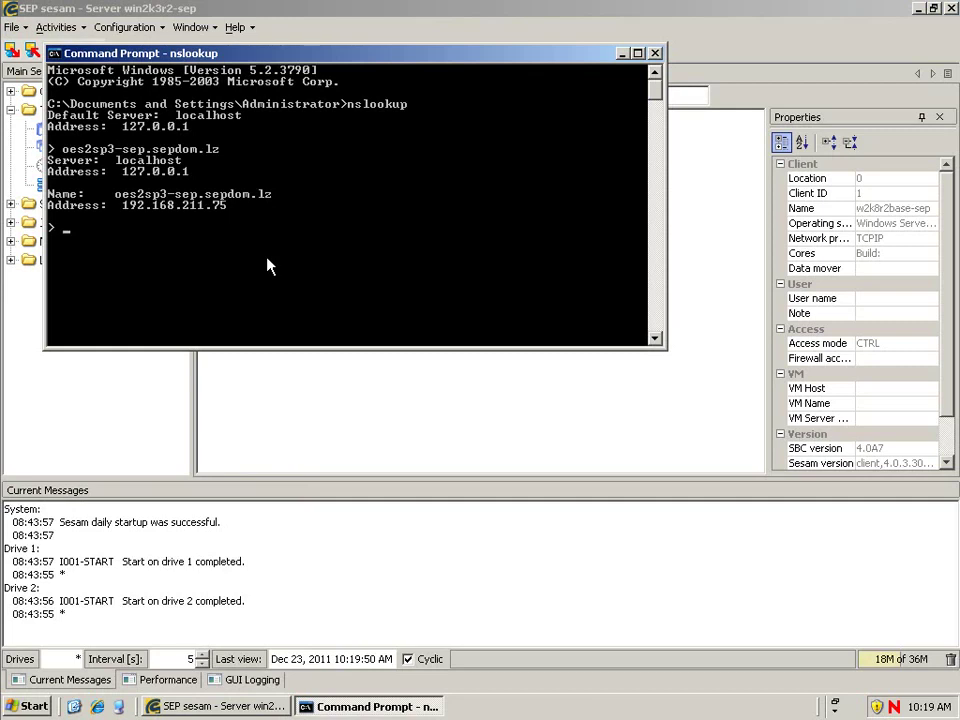
Step: Reverse-look up 192.168.211.75, then quit nslookup and close the Command Prompt
text(192.168.211.75)
key(Return)
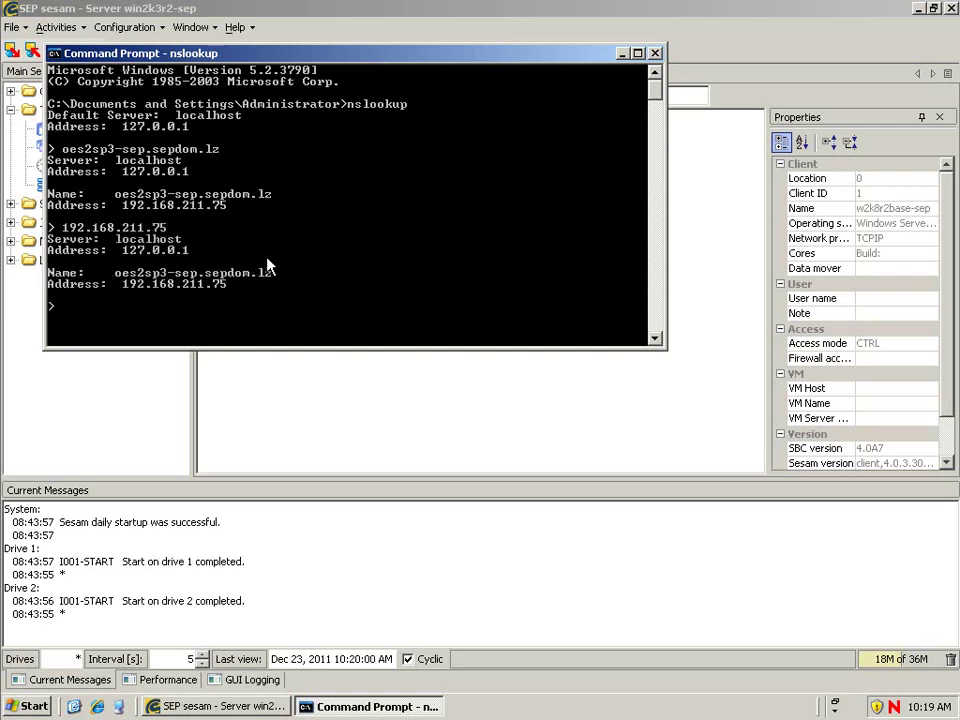
text(exit)
key(Return)
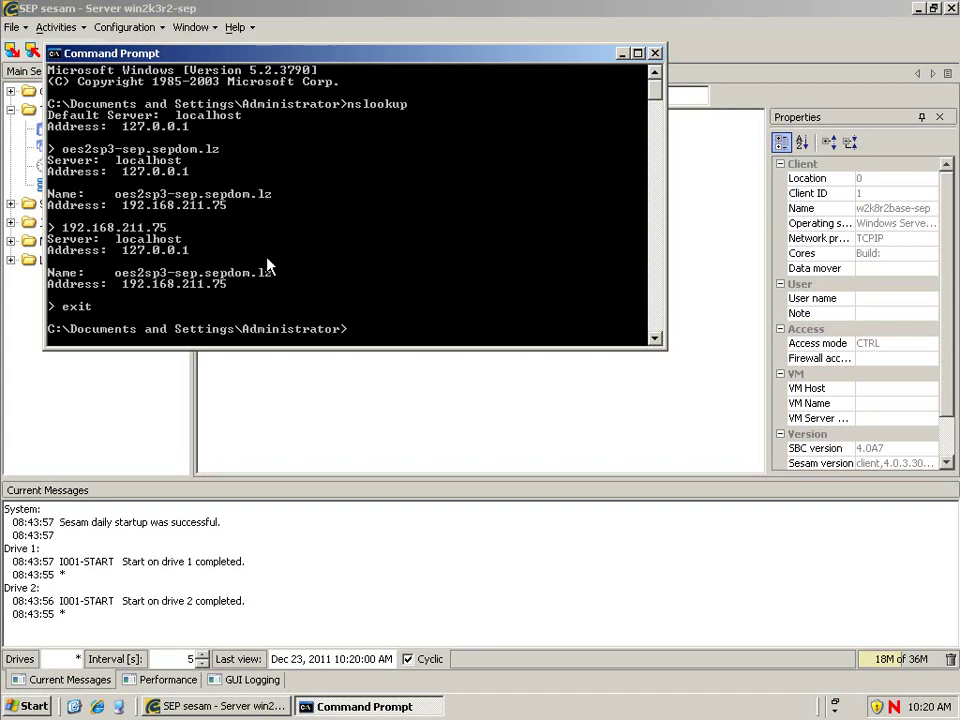
text(exit)
key(Return)
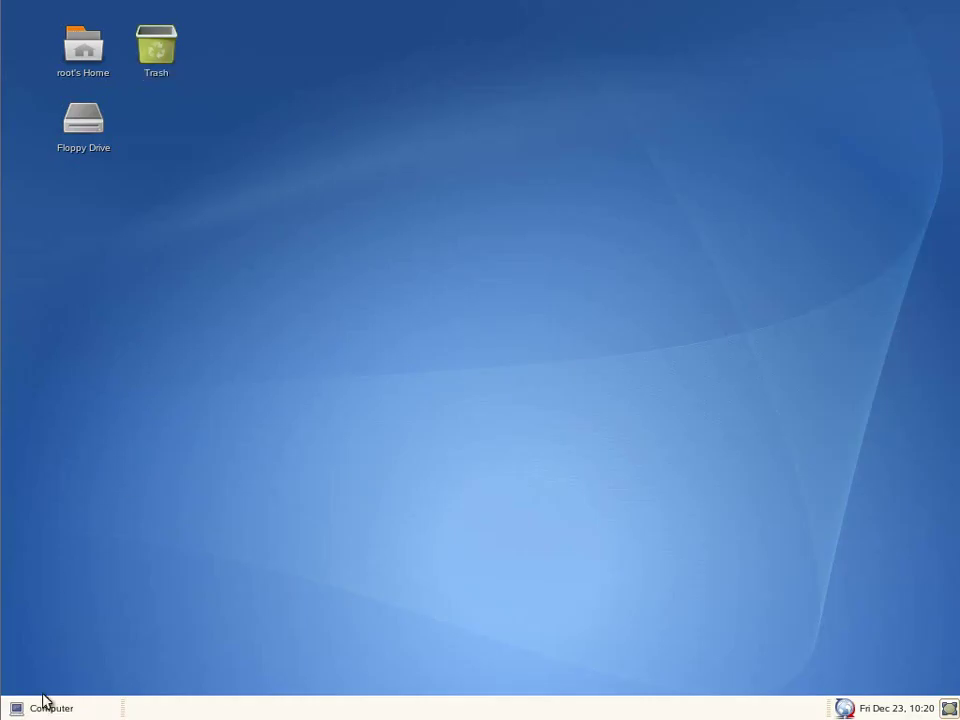
Step: Launch Firefox, close the Novell iManager tab and load the sepusa.com website
click(44, 702)
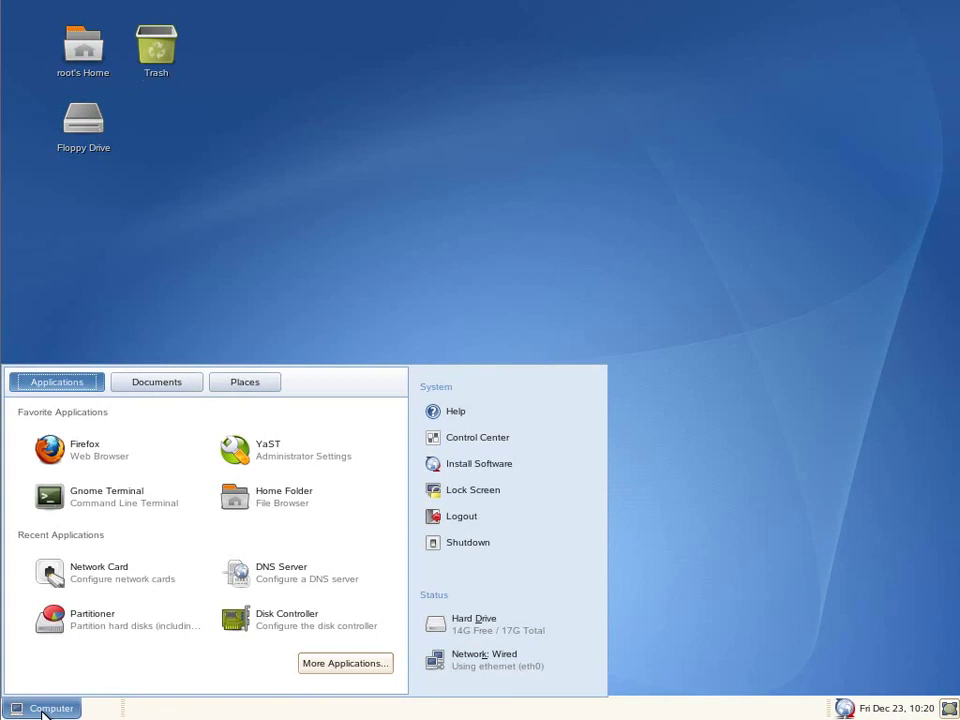
click(93, 460)
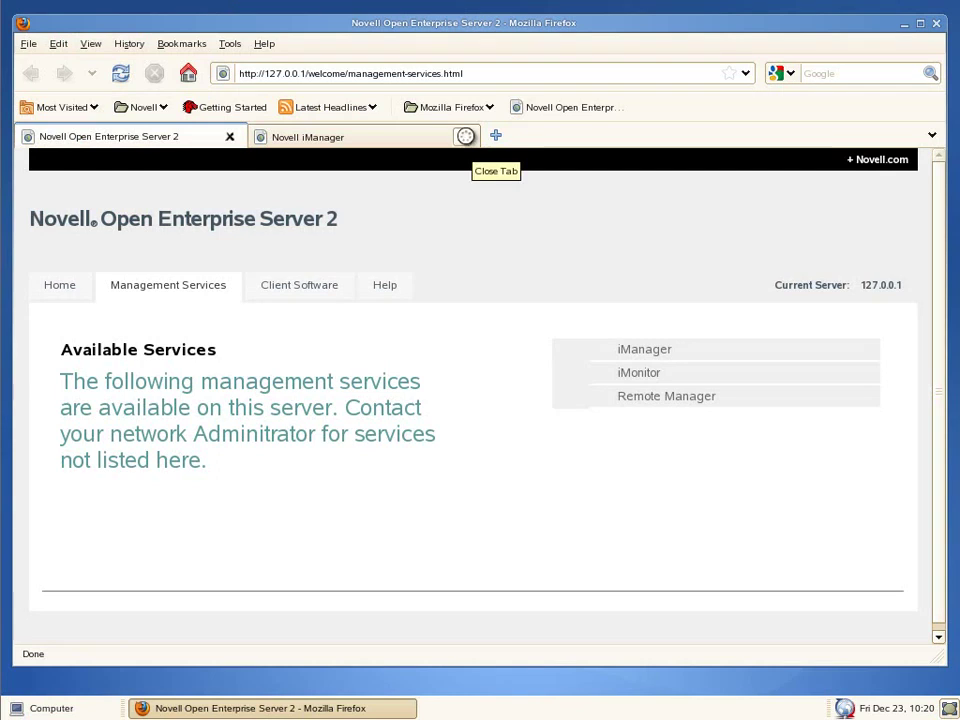
click(465, 136)
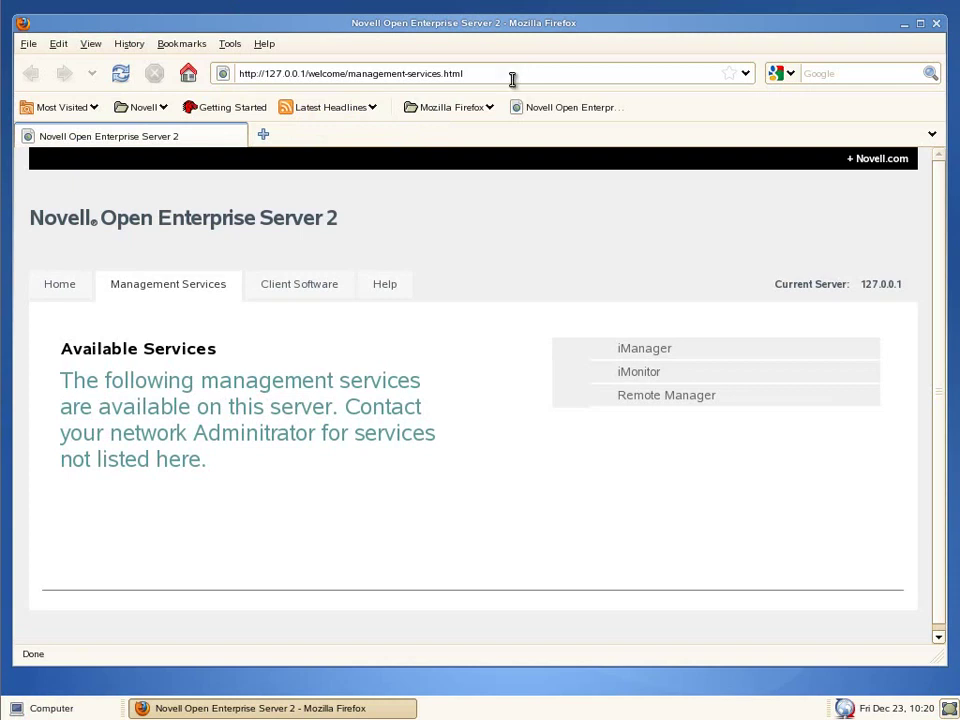
drag(510, 73, 231, 79)
text(s)
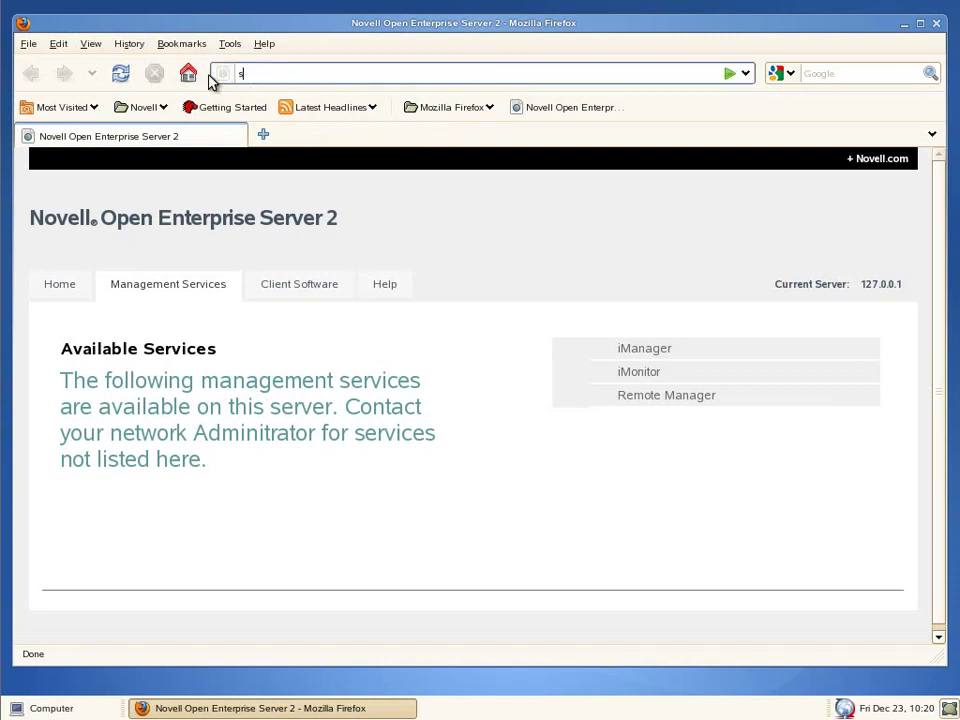
text(epusa)
key(ctrl+Return)
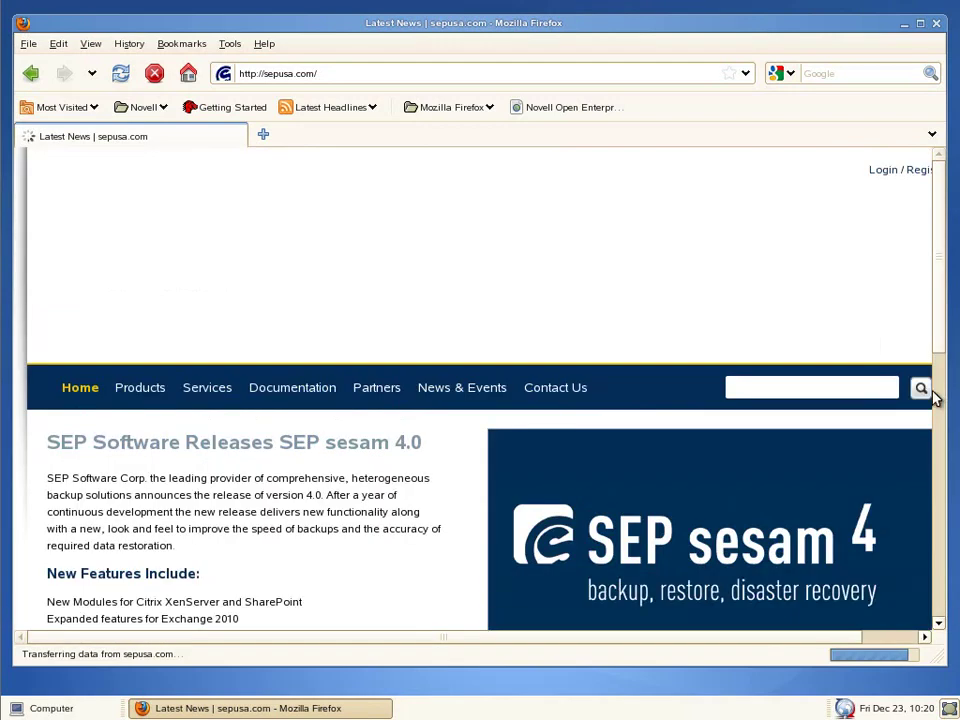
Step: Go to the Download Trial page and scroll to the Linux, Windows and NetWare downloads
drag(945, 328, 950, 515)
click(602, 483)
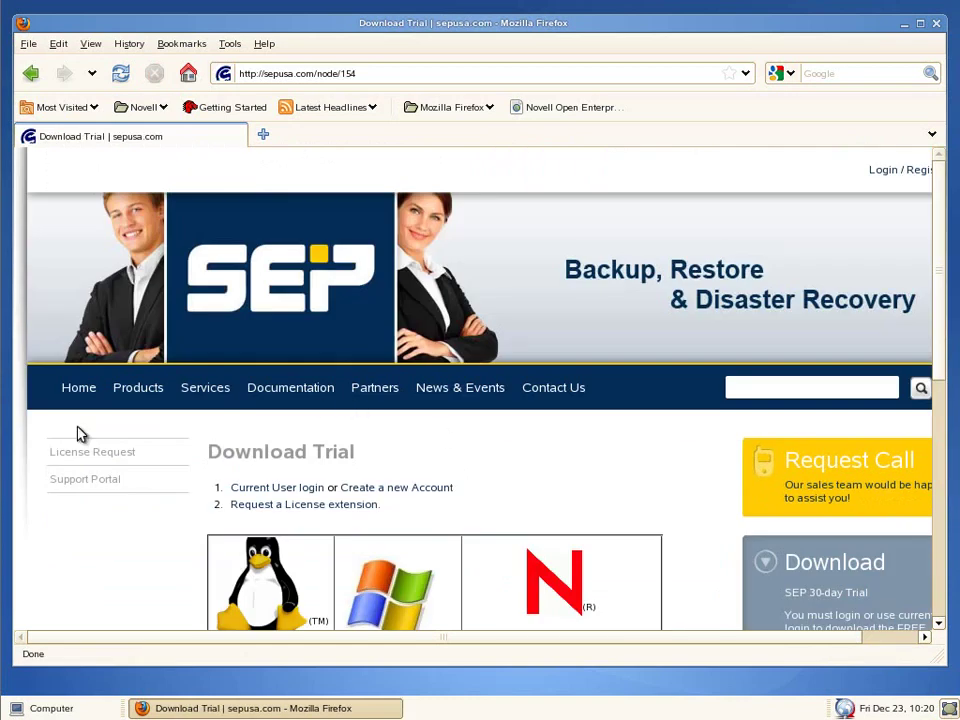
scroll(86, 493, down, 5)
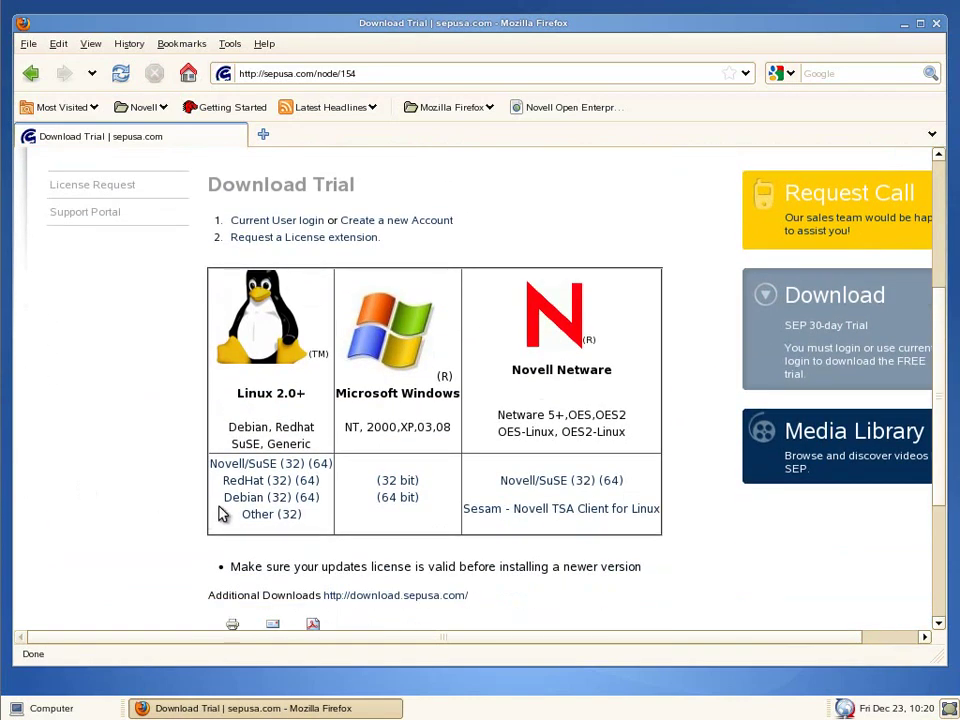
Step: Open the Novell/SuSE 32-bit downloads and log in with the user name and password
click(256, 468)
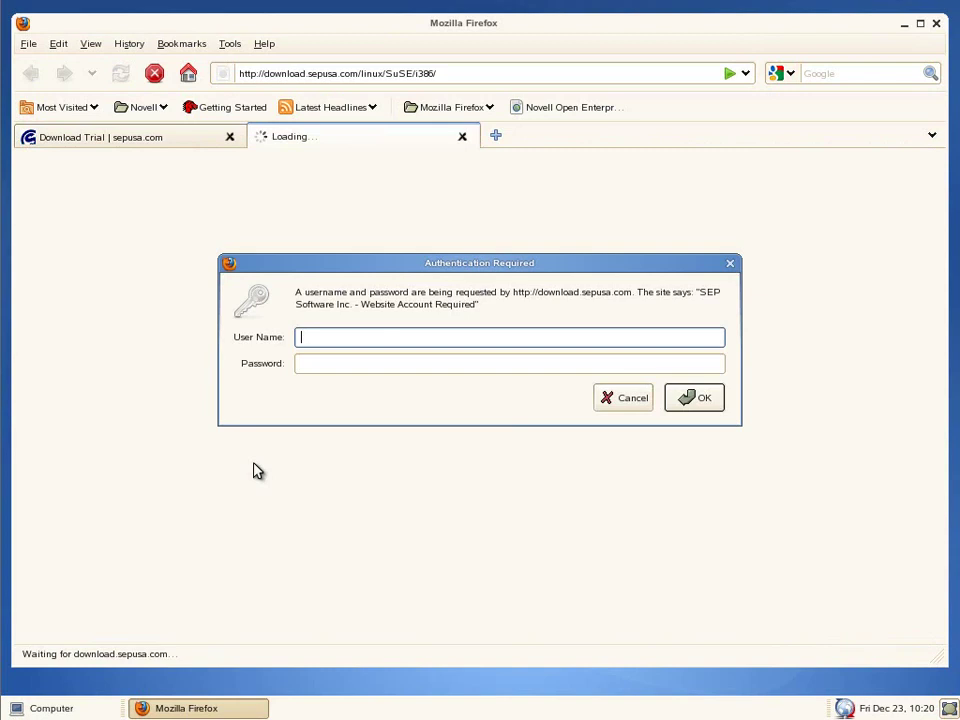
key(Tab)
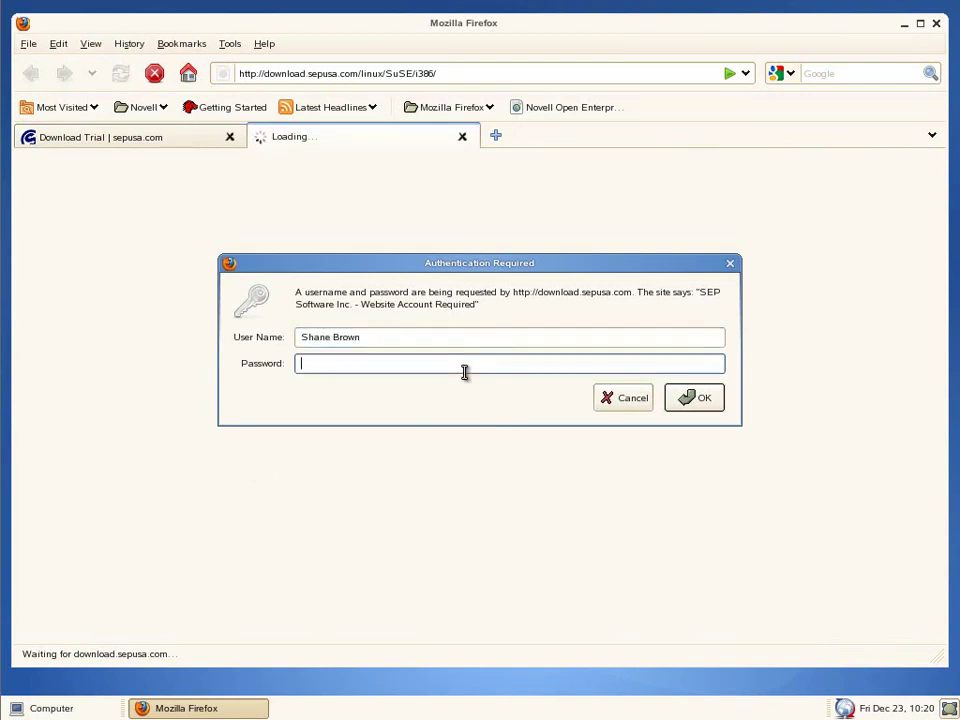
text(*******)
key(Return)
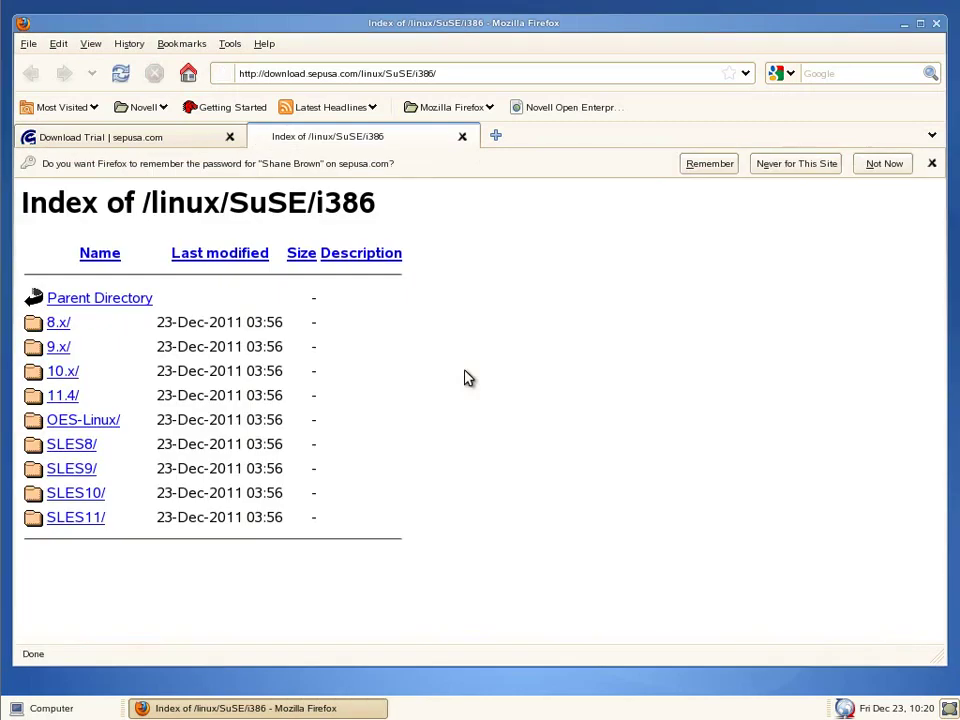
Step: Save sesam_cli-4.0.3-30.sles10.i586.rpm from the SLES10 folder to disk
click(87, 497)
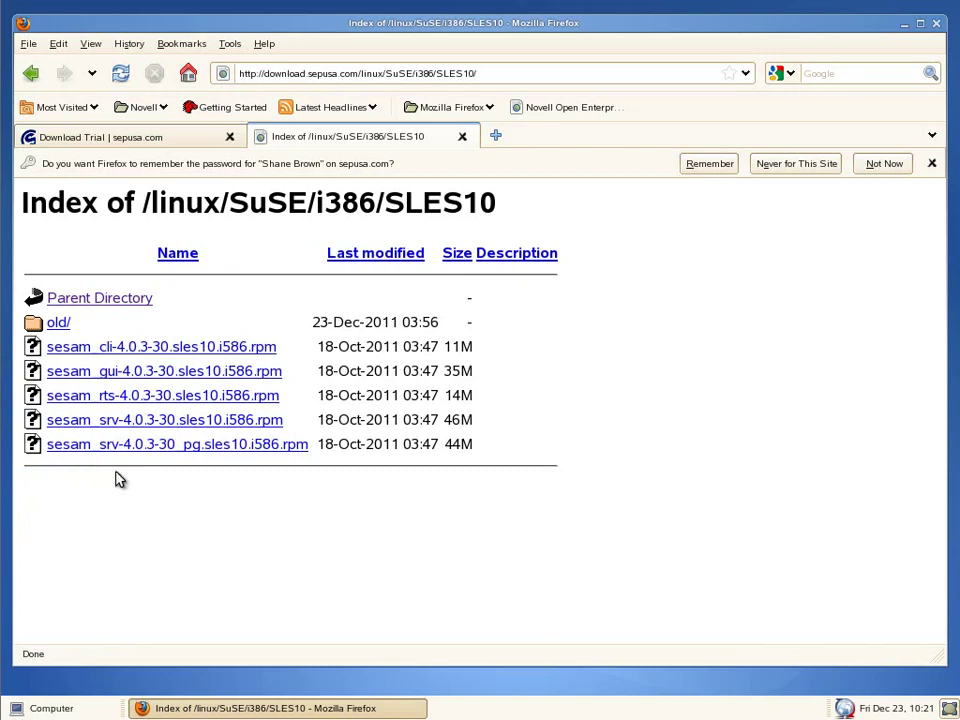
click(145, 348)
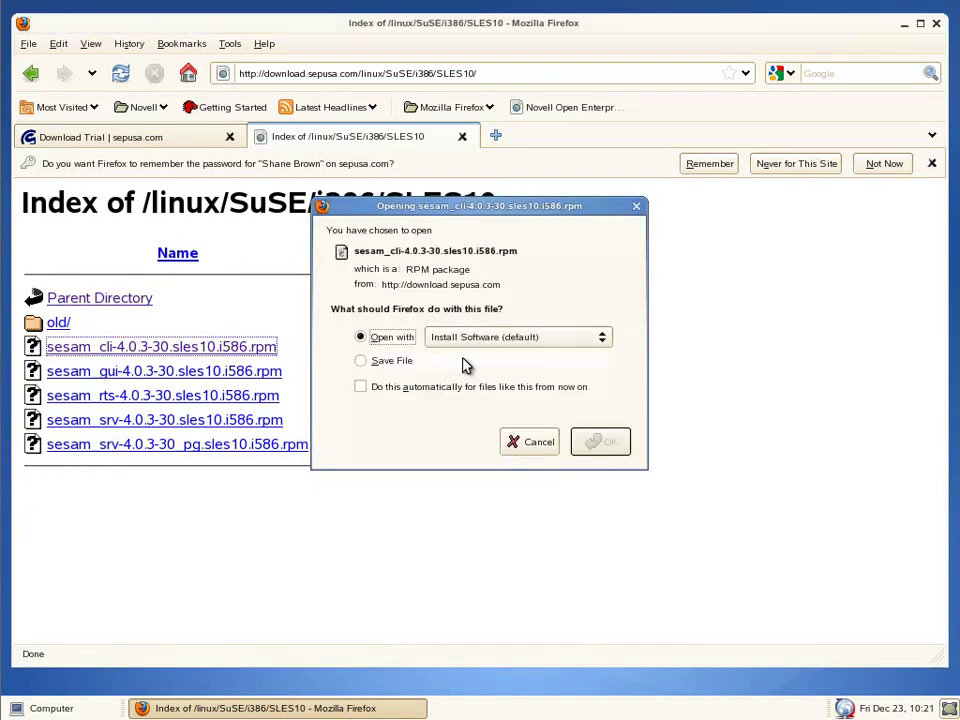
click(372, 364)
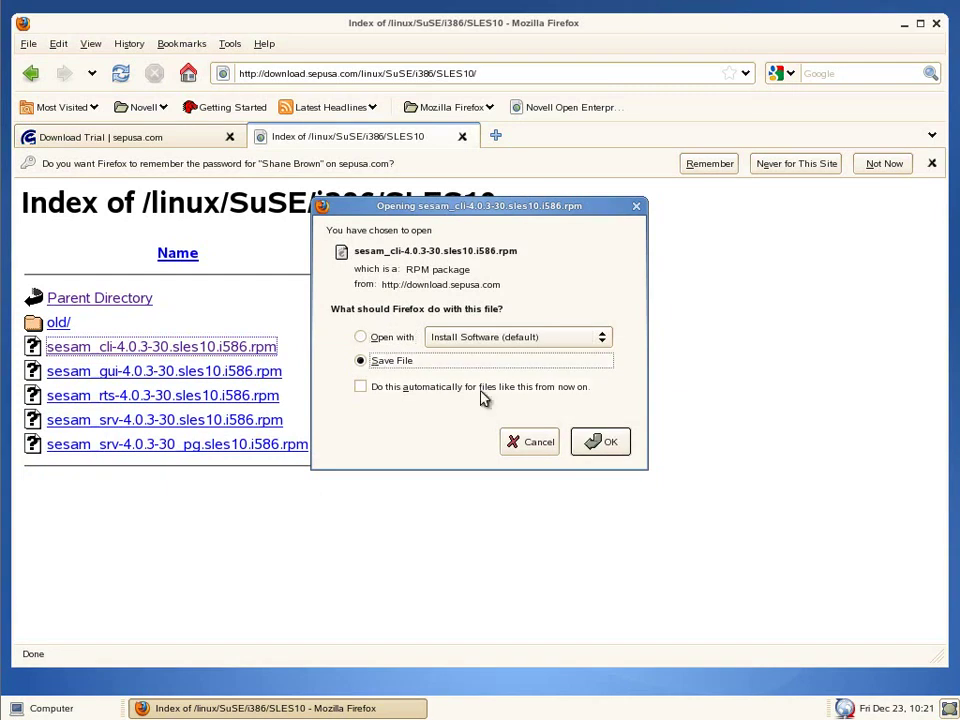
click(603, 449)
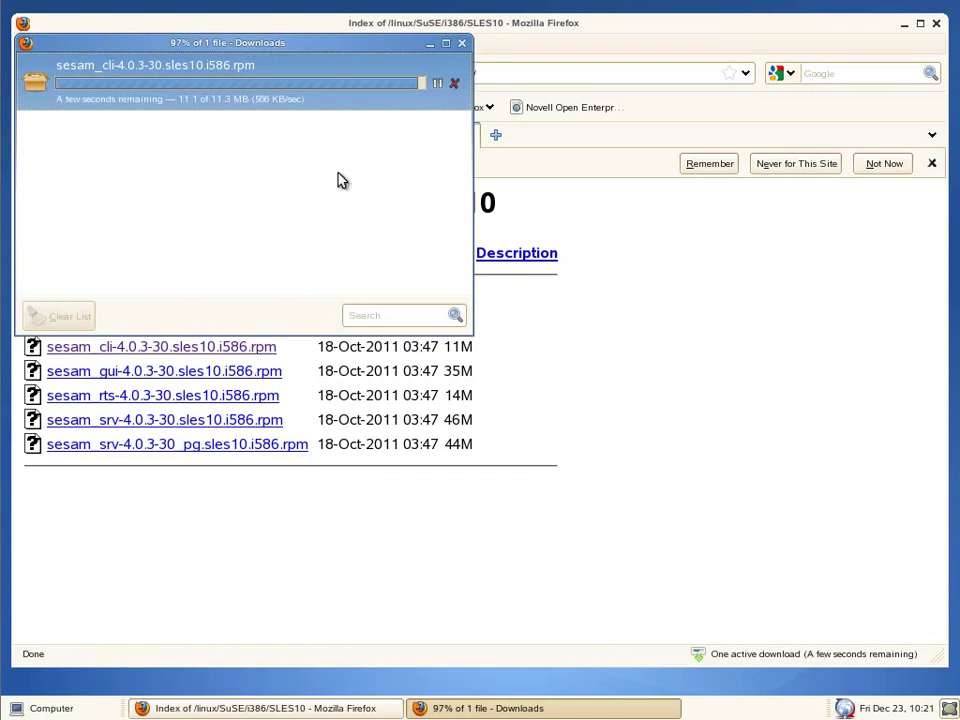
Step: Close the downloads window, open a terminal, change into Downloads and list its files
click(462, 43)
click(50, 708)
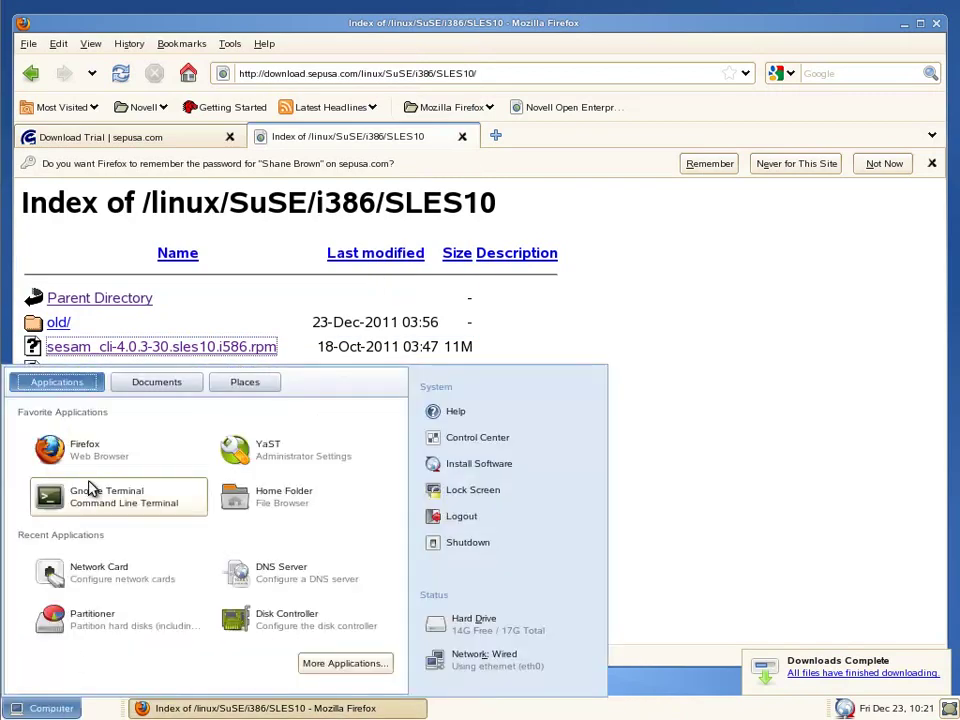
click(90, 488)
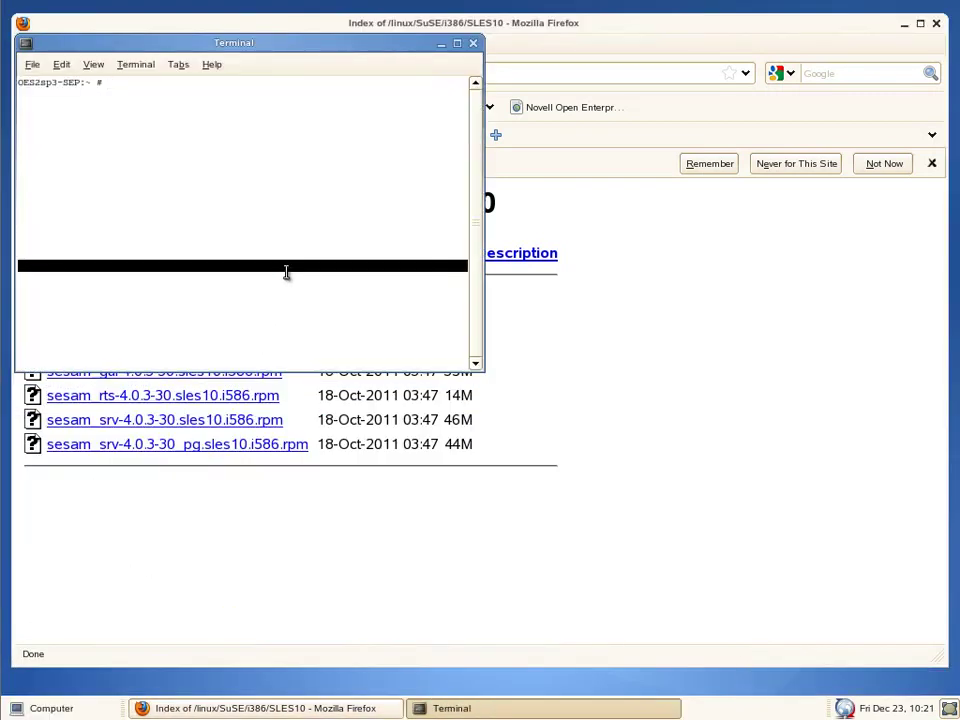
text(cd )
text(Po)
key(Tab)
key(Tab)
text(w)
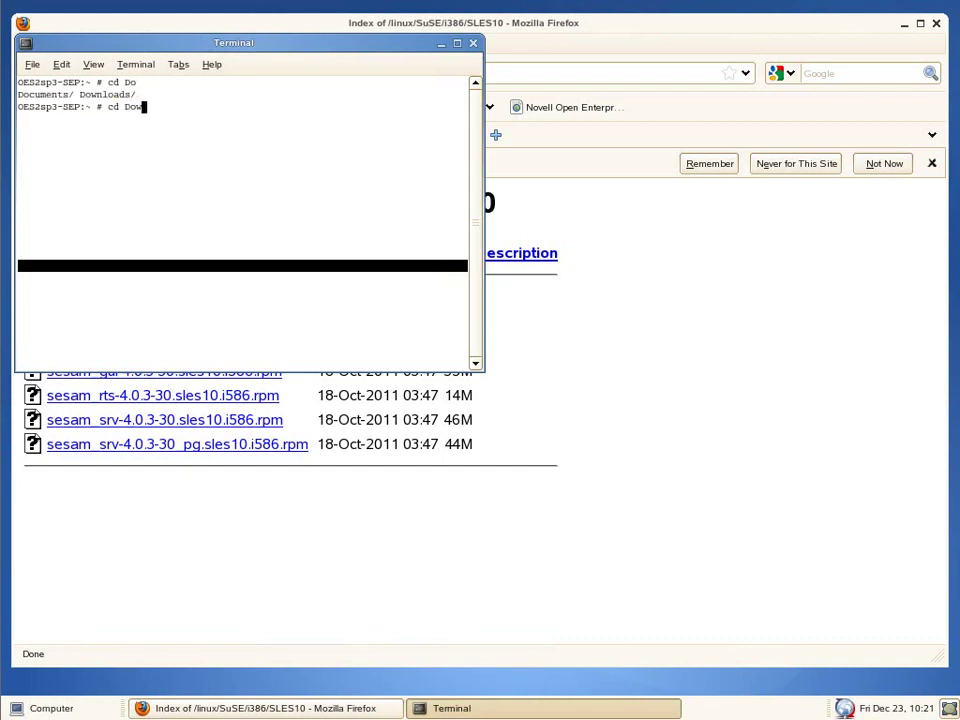
key(Tab)
key(Return)
text(ls)
key(Return)
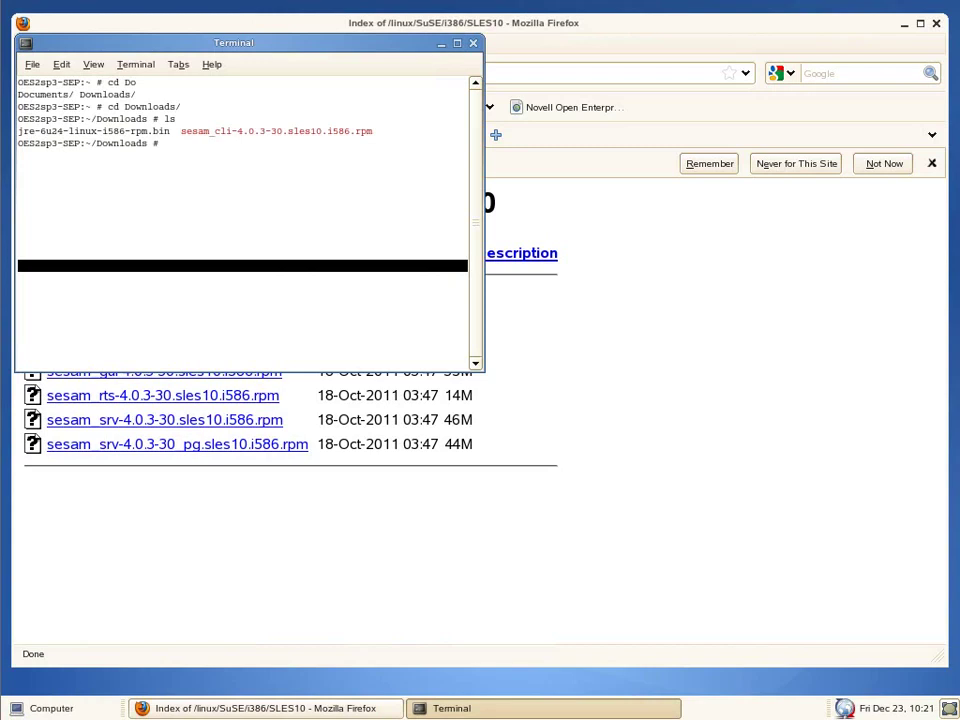
Step: Install sesam_cli-4.0.3-30.sles10.i586.rpm with rpm -Uvh and enlarge the terminal window
text(rpm -Uvh s)
key(Tab)
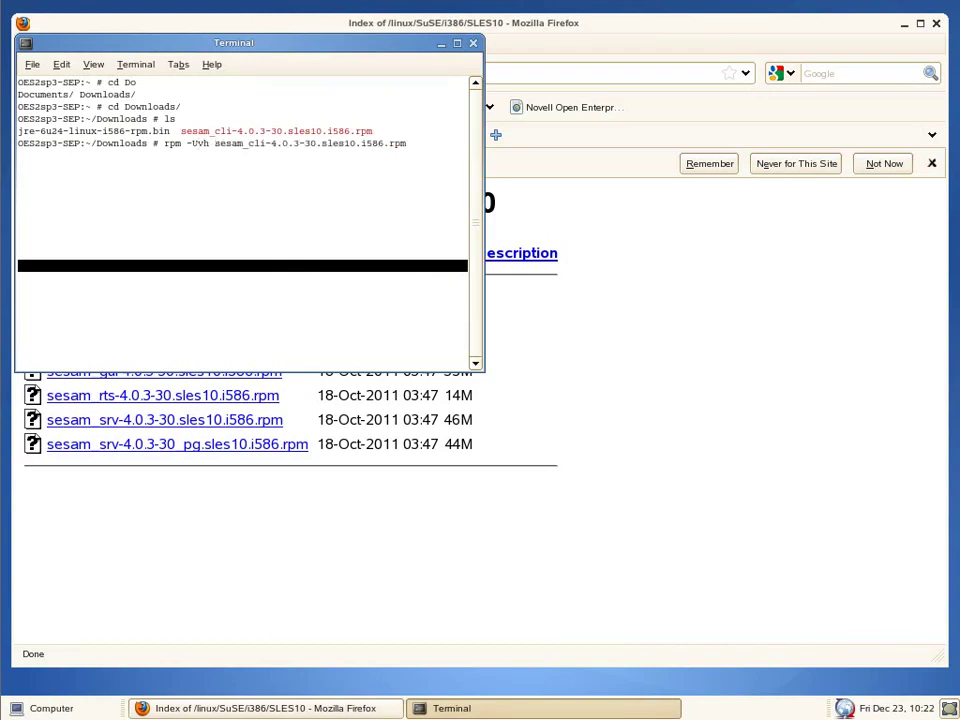
key(Return)
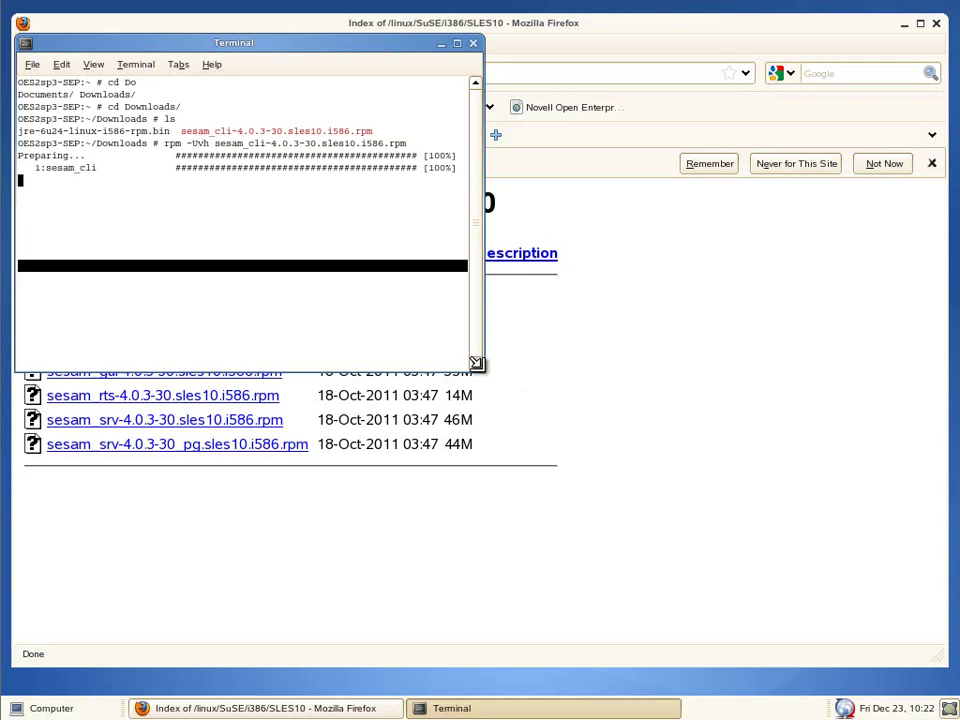
drag(476, 363, 597, 440)
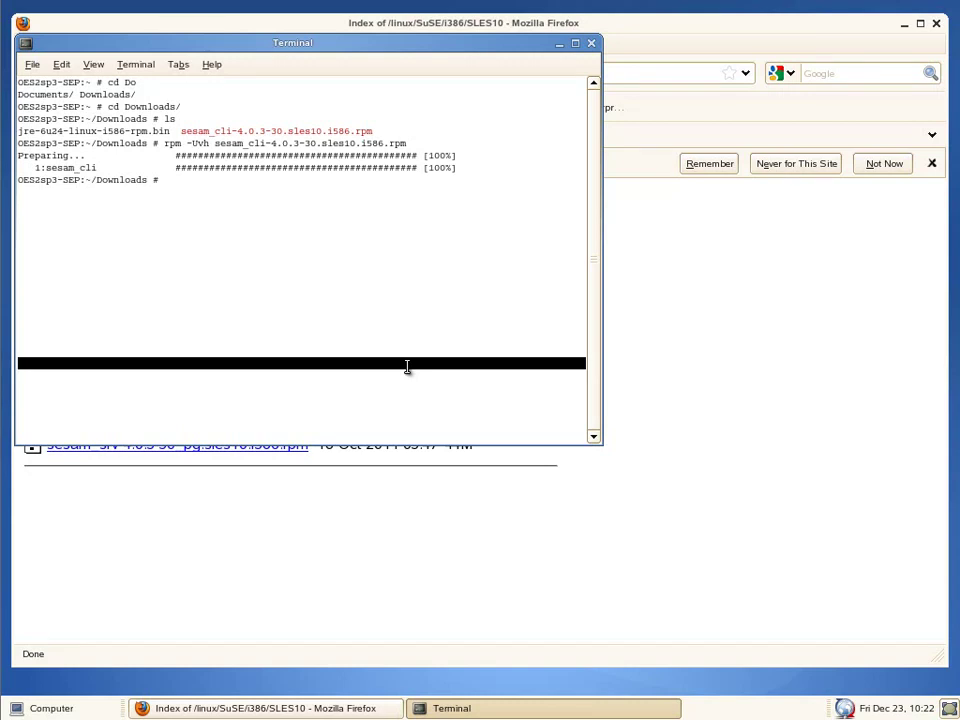
Step: Run /opt/sesam/bin/sesam/sm_setup set_client Win2k3r2-sep.sepdom.lz, then select LOCAL in SEP sesam
text(/)
text(var/)
text(opt/)
text(sesam/)
key(BackSpace)
key(BackSpace)
key(BackSpace)
key(BackSpace)
key(BackSpace)
key(BackSpace)
key(BackSpace)
key(BackSpace)
key(BackSpace)
key(BackSpace)
key(BackSpace)
key(BackSpace)
key(BackSpace)
key(BackSpace)
key(BackSpace)
text(/opt/sesam/bin/sesam/sm_setup)
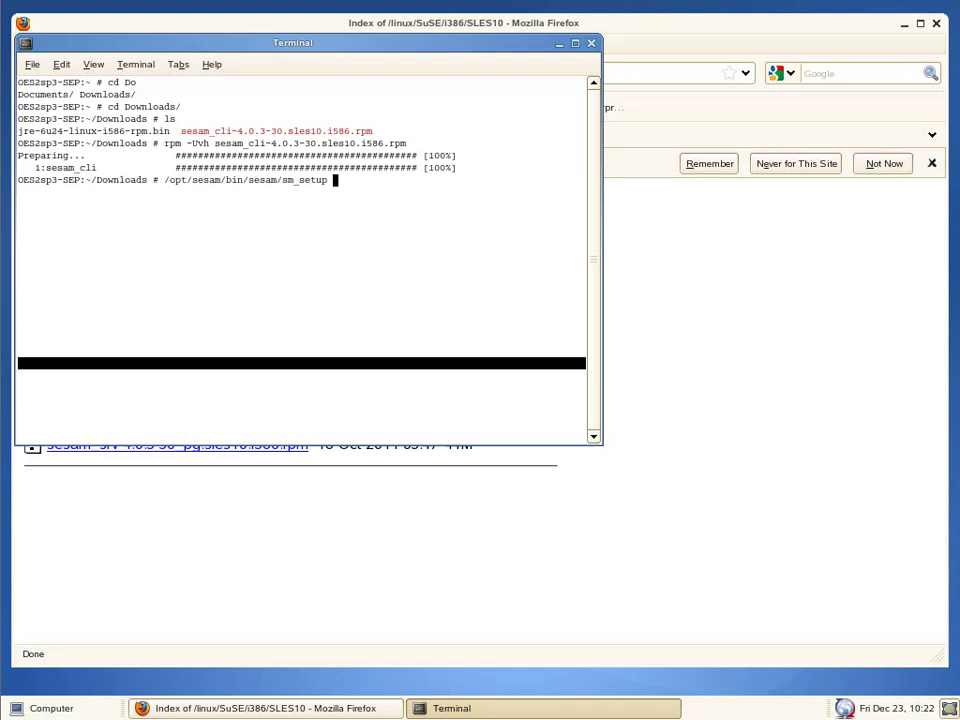
text( set_client Win2k3r2-sep.sepdom.lz)
key(Return)
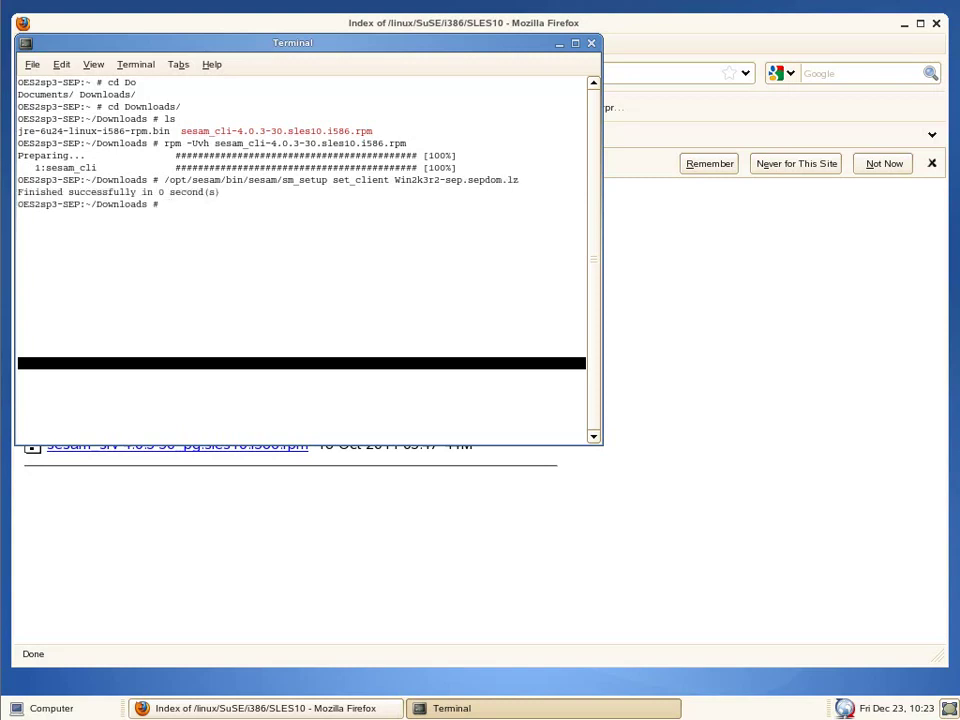
click(147, 4)
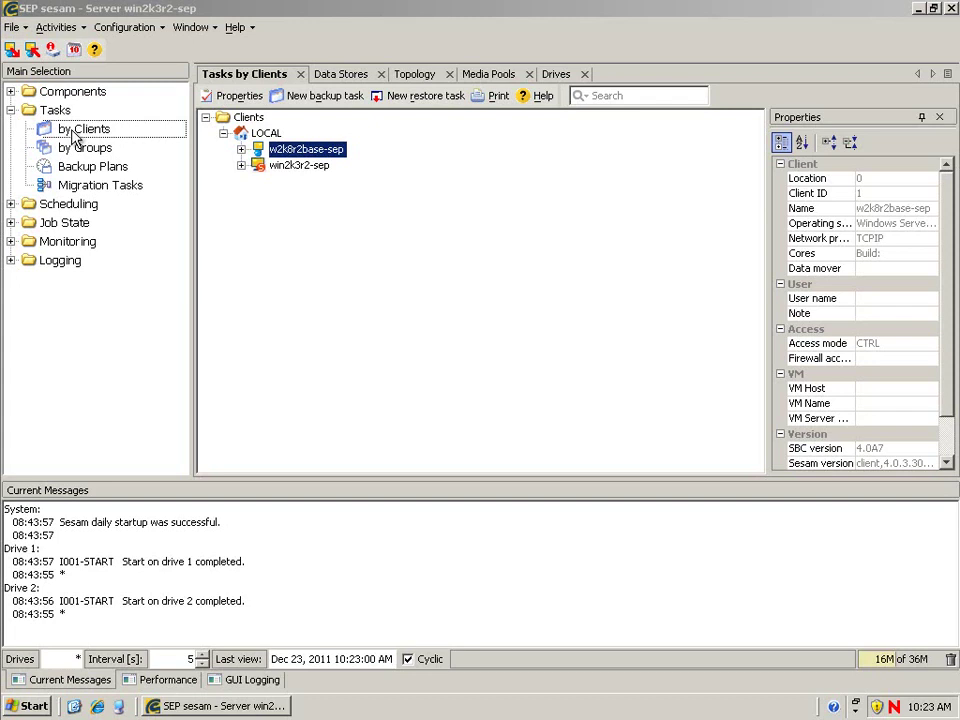
click(268, 135)
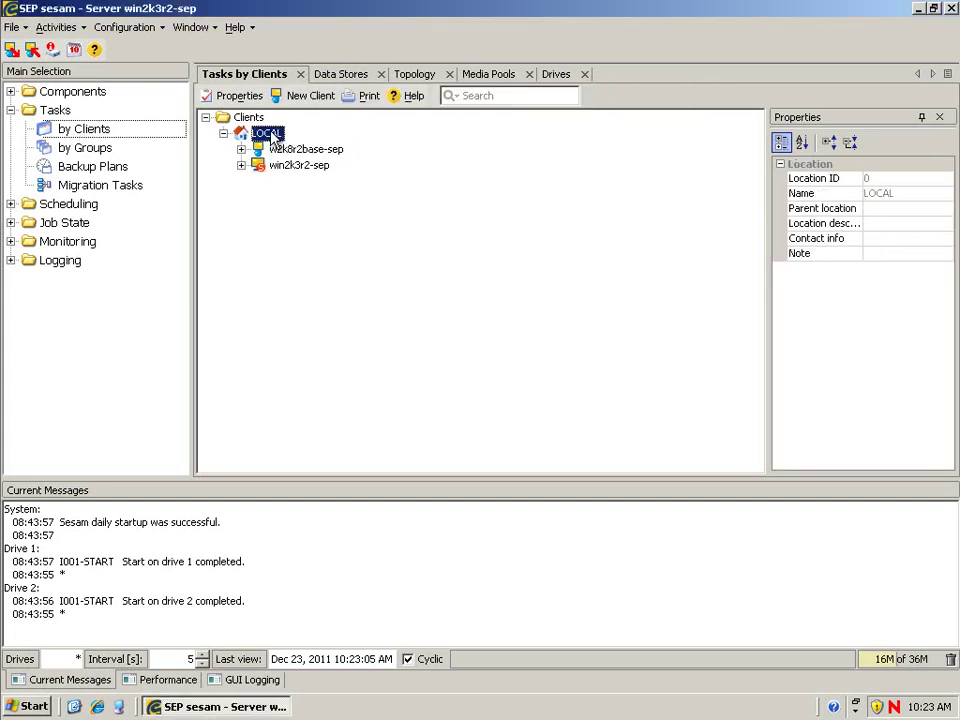
Step: Create UNIX-platform client OES2sp3-sep under LOCAL, declining to create a backup job
click(310, 95)
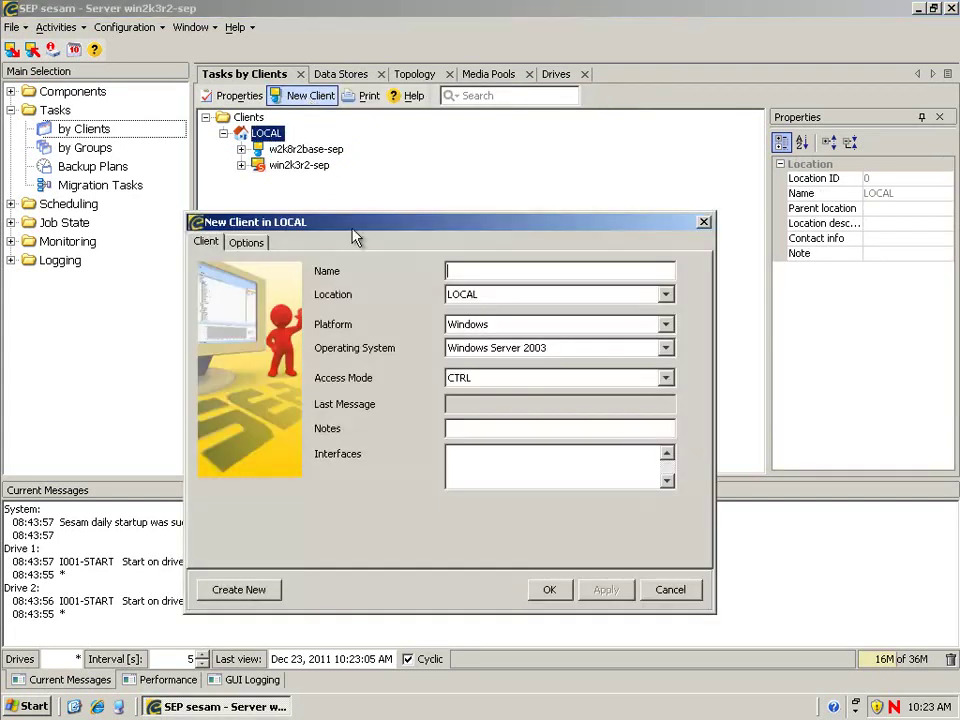
click(478, 270)
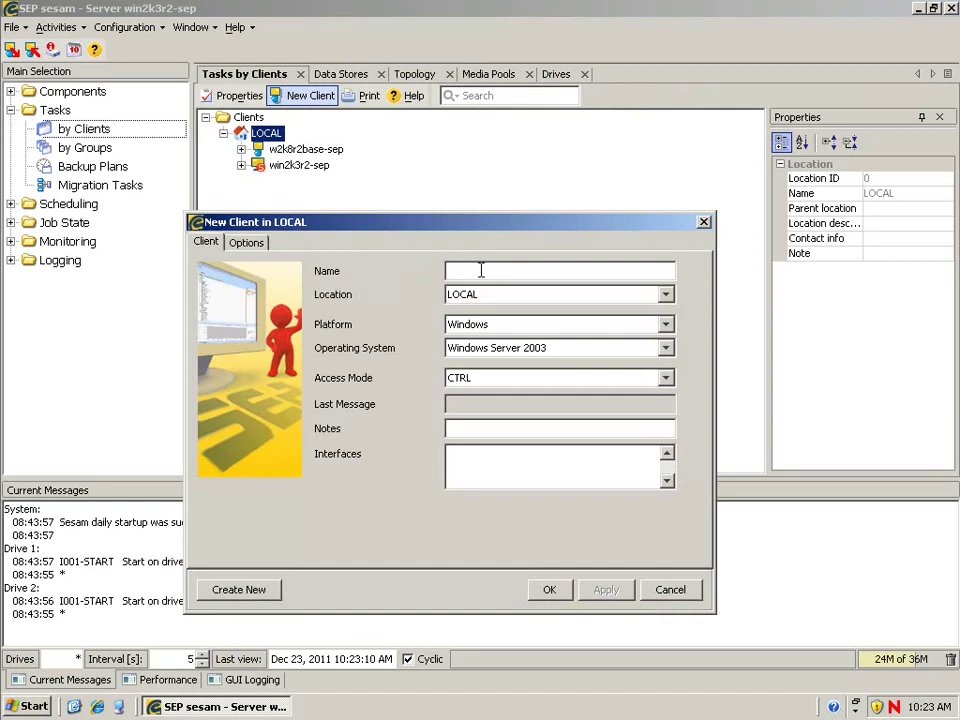
text(OES2)
text(sp2)
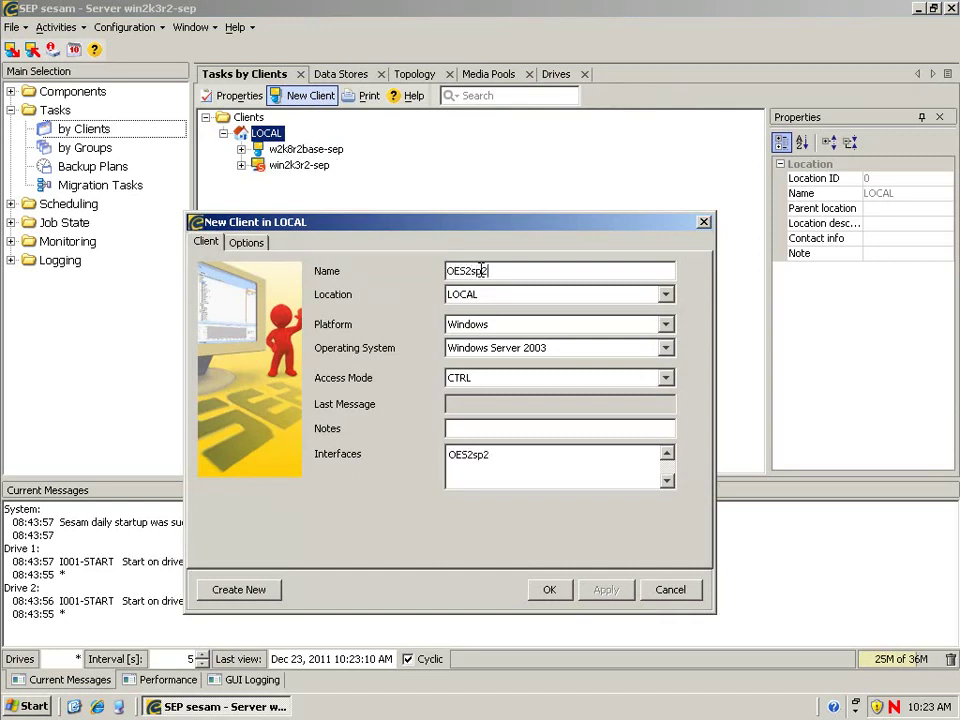
text(-sep)
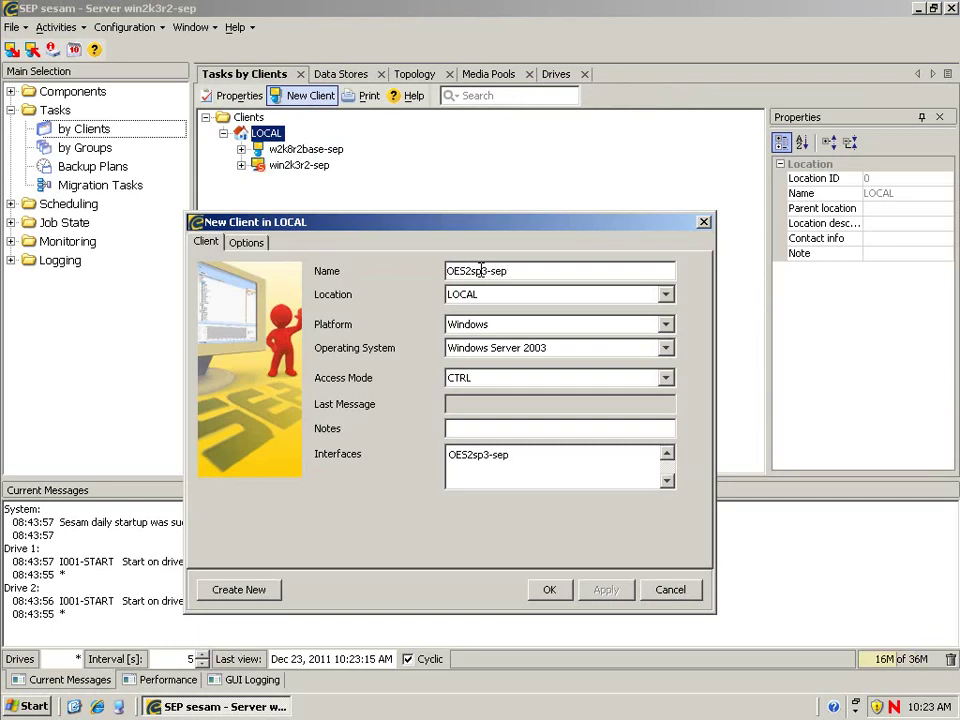
click(664, 325)
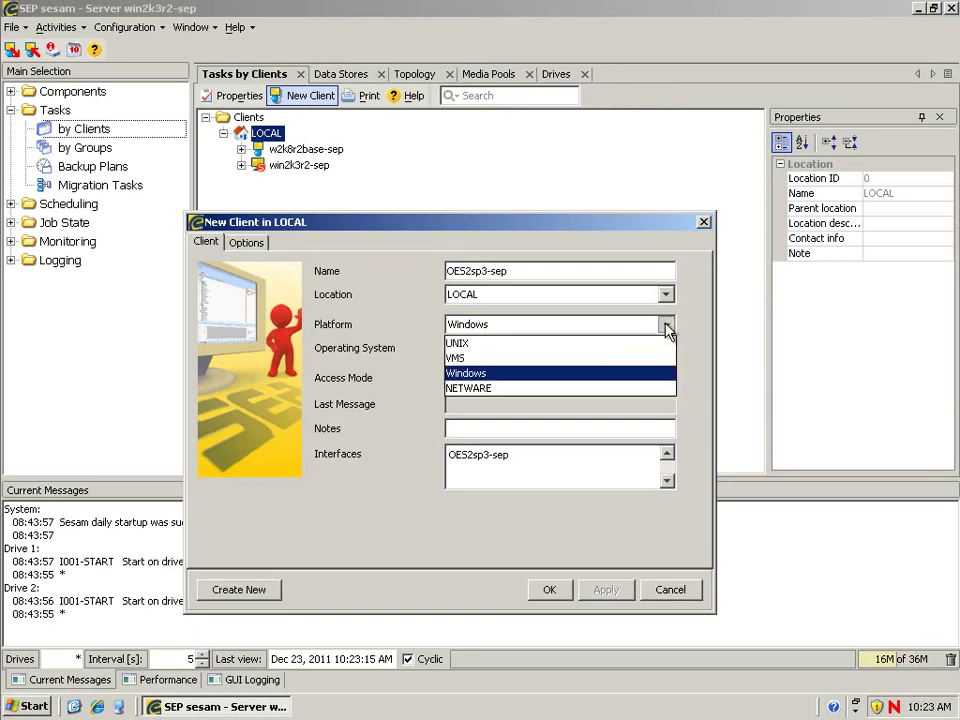
click(495, 345)
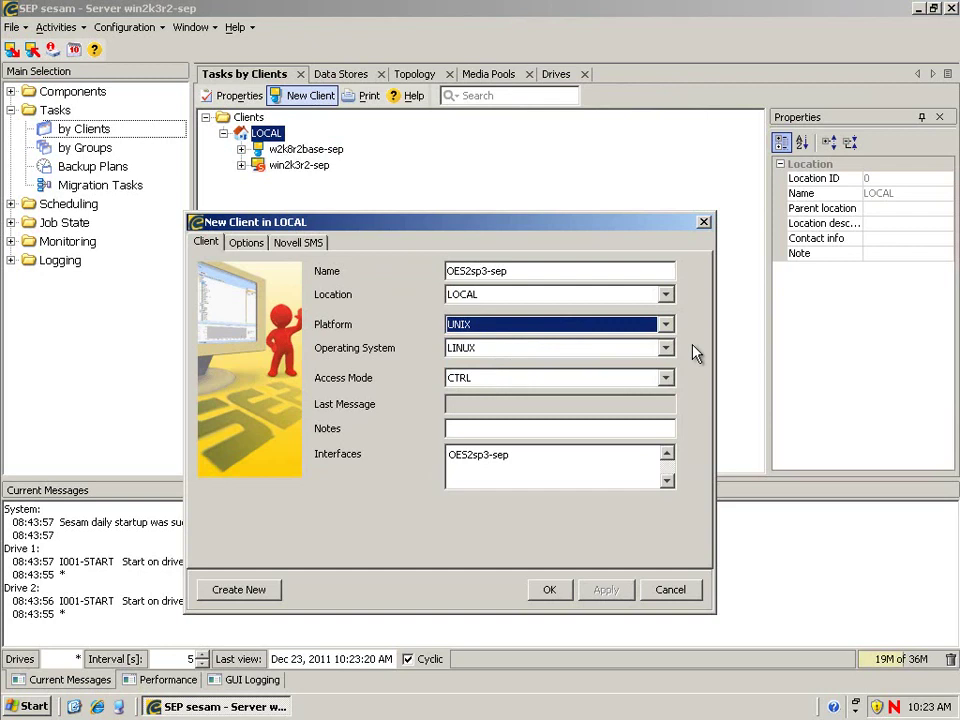
click(550, 590)
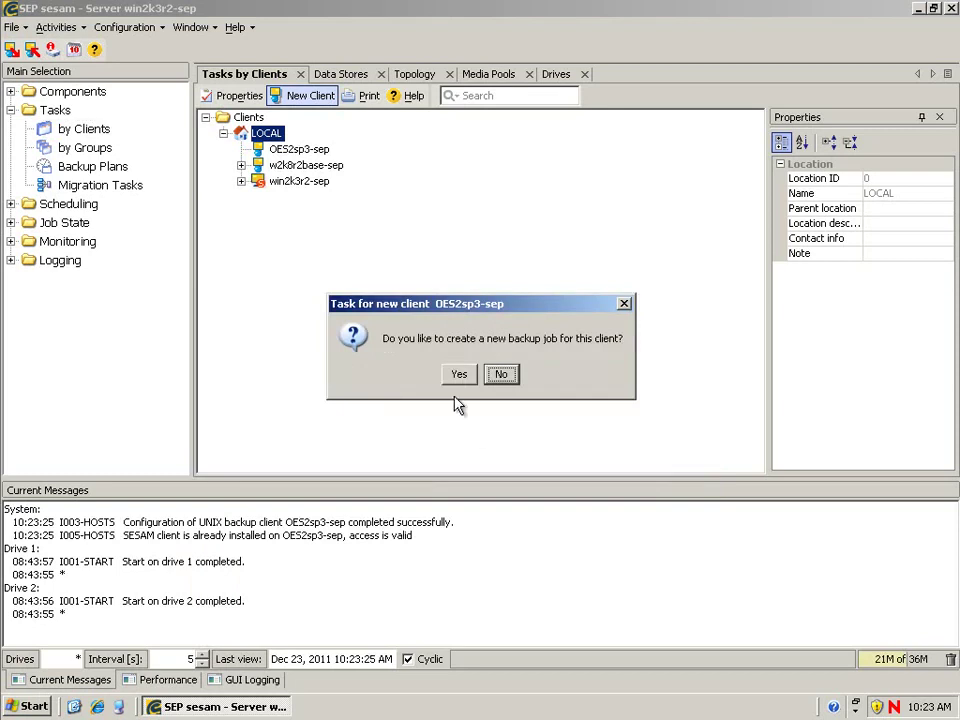
click(500, 376)
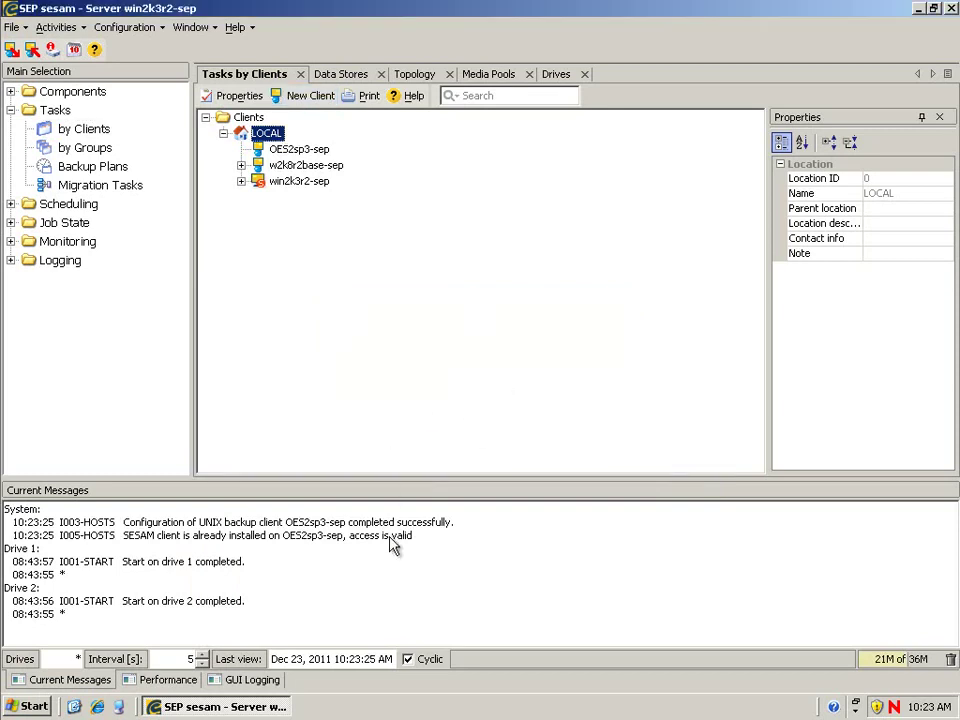
drag(290, 537, 262, 531)
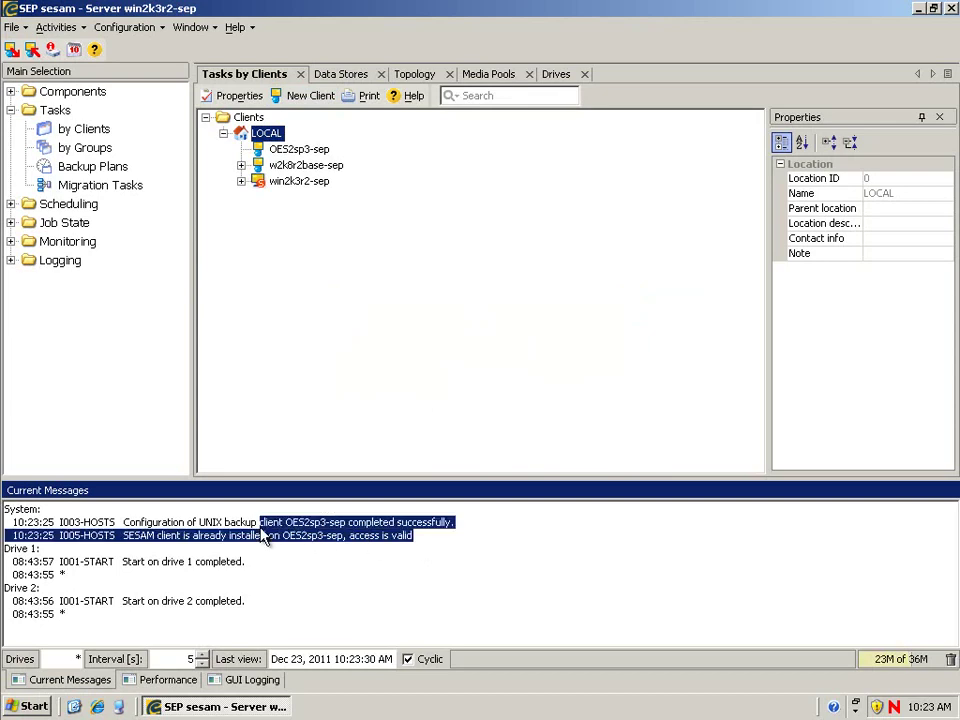
Step: Add a backup task for client OES2sp3-sep with /mnt as its source, saving it as OES2sp3-sep_mnt
click(284, 149)
right_click(288, 150)
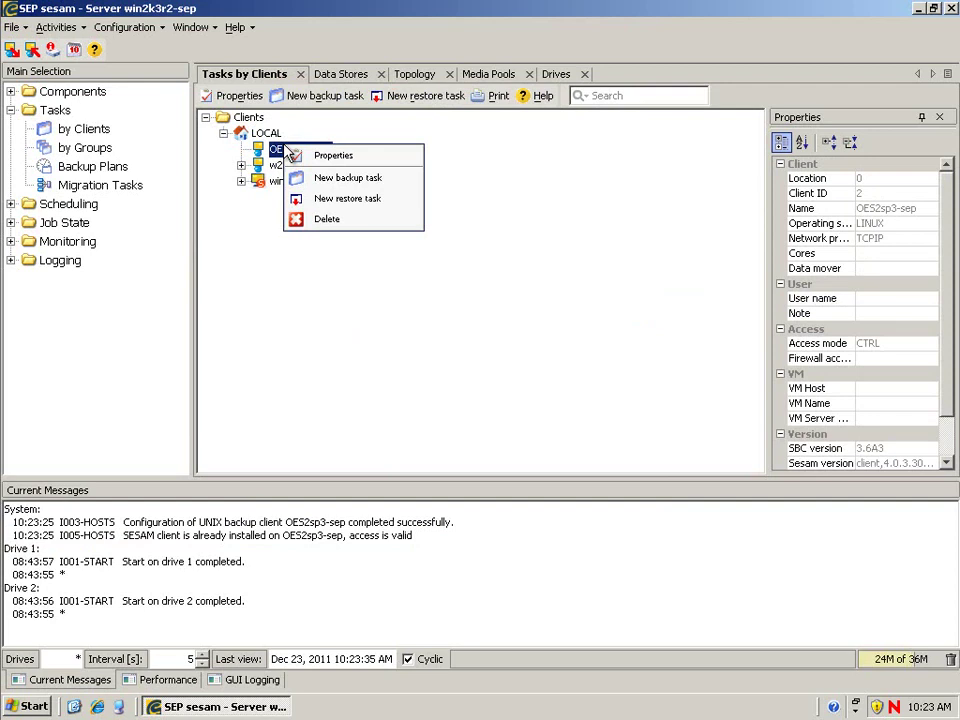
click(328, 182)
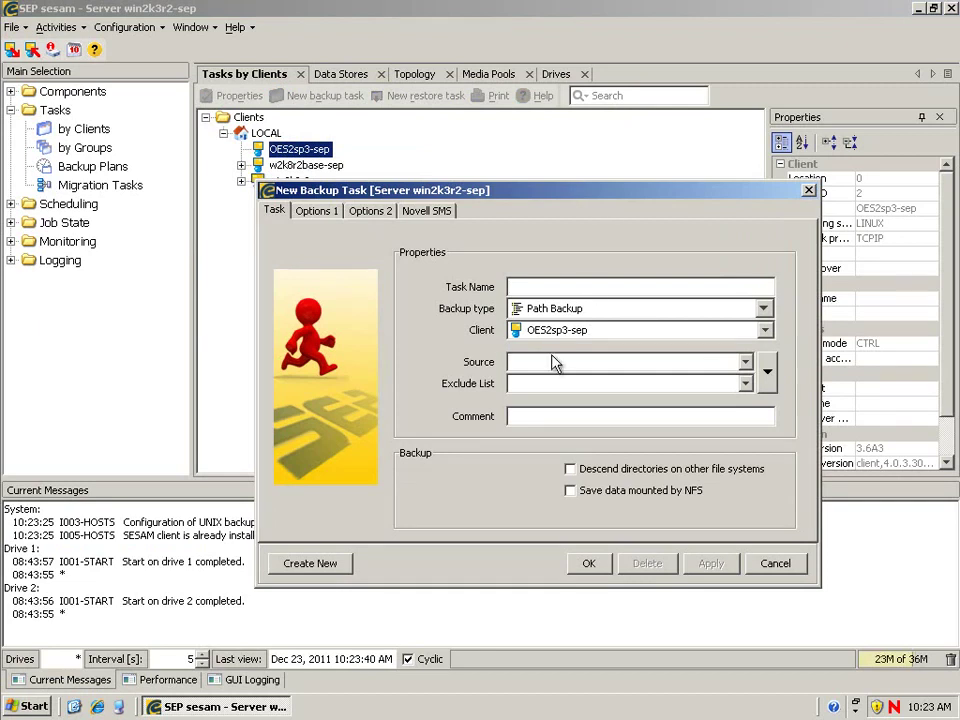
click(768, 371)
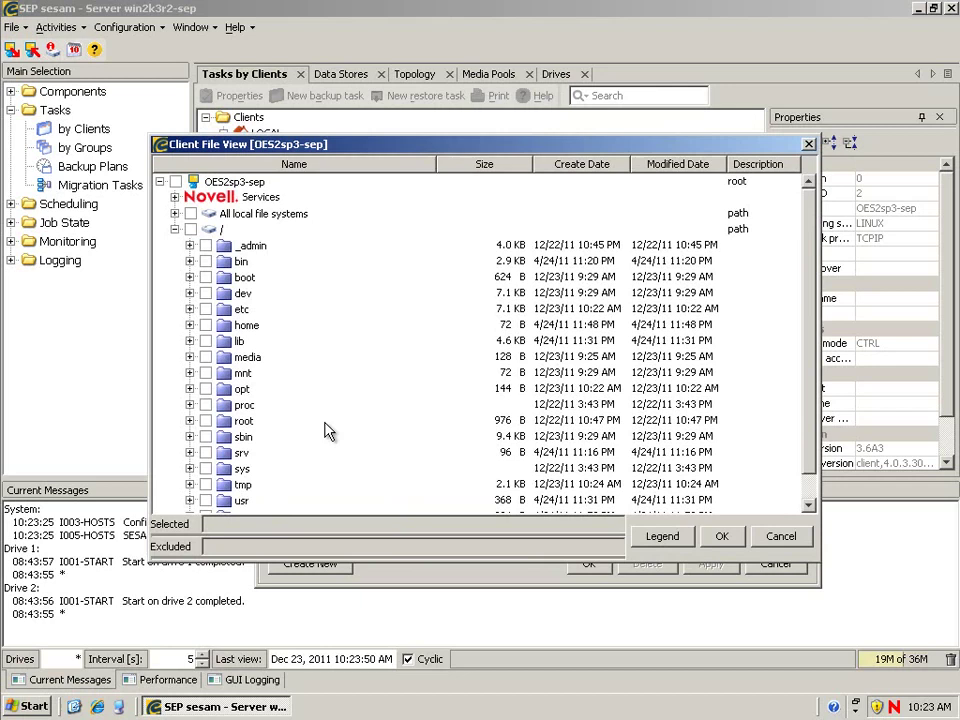
scroll(320, 445, down, 1)
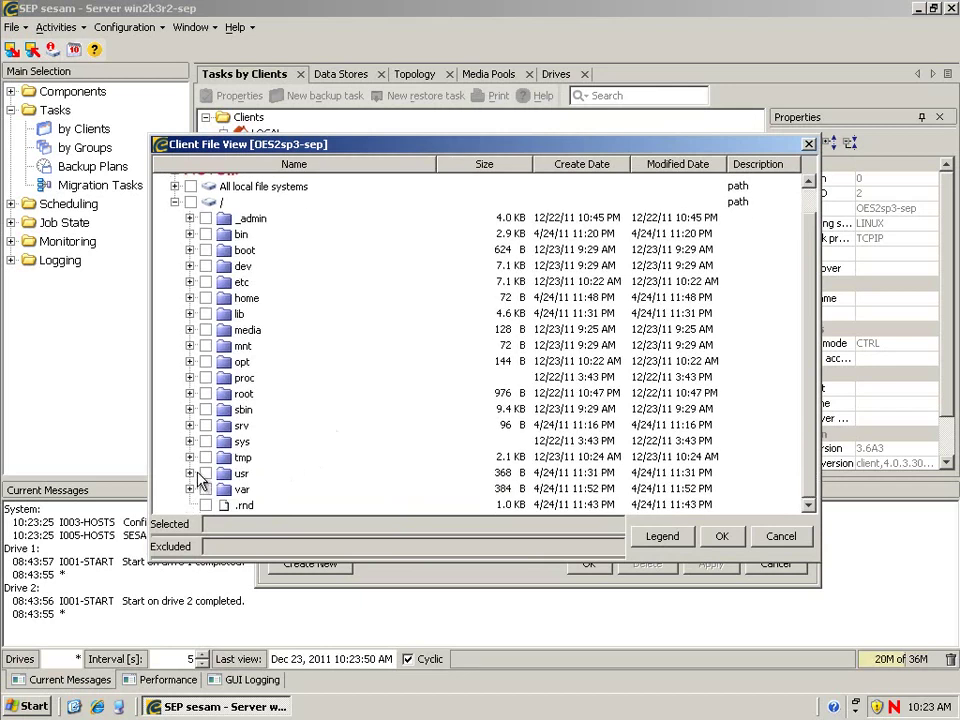
click(205, 345)
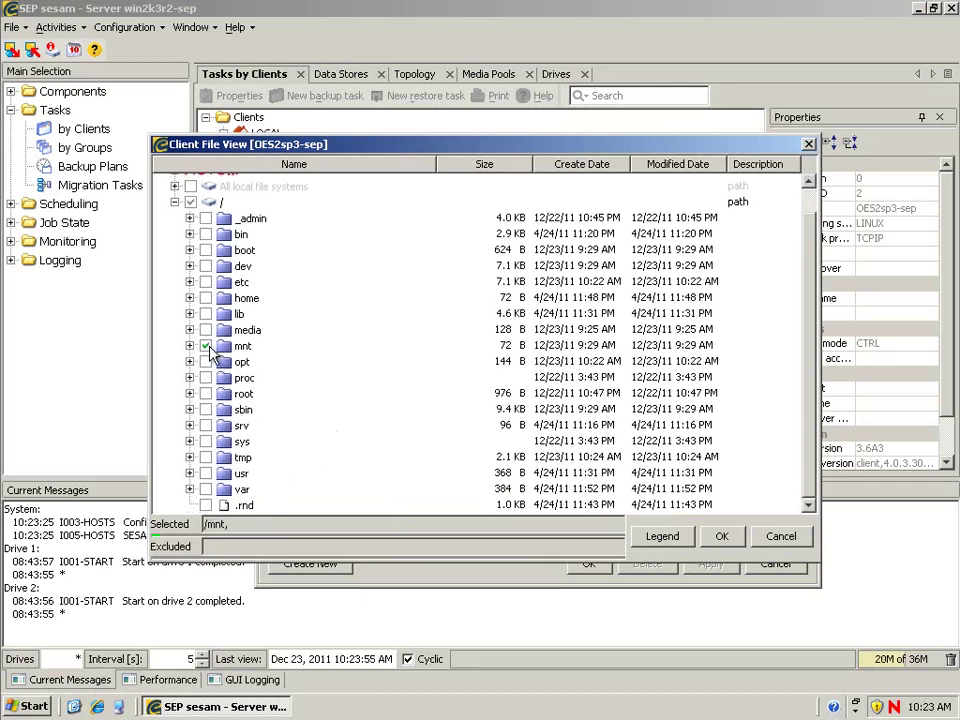
click(722, 538)
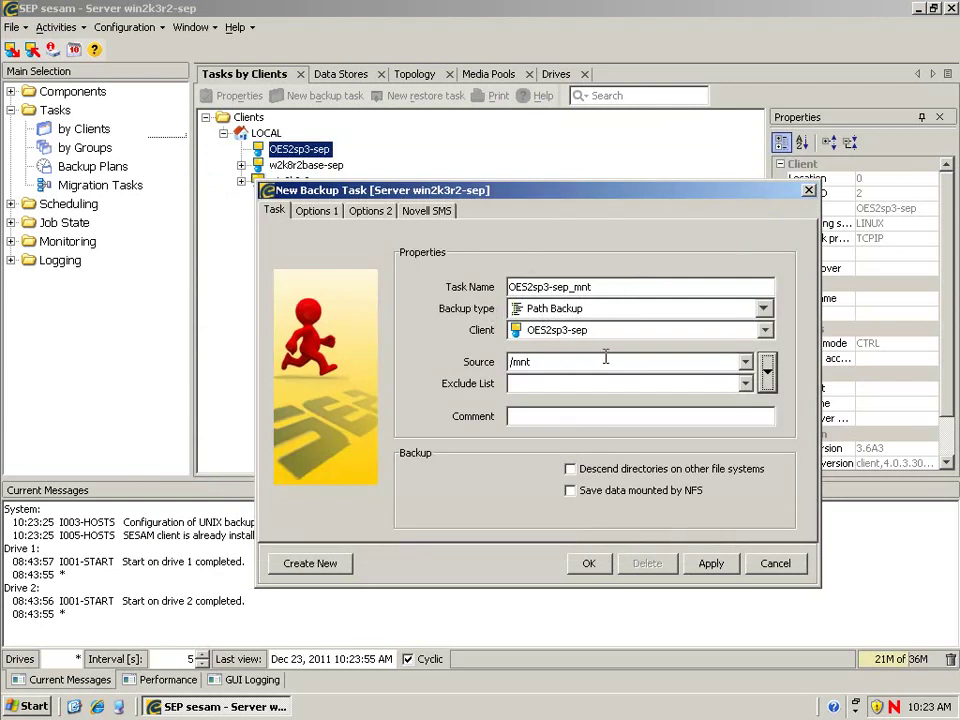
click(588, 565)
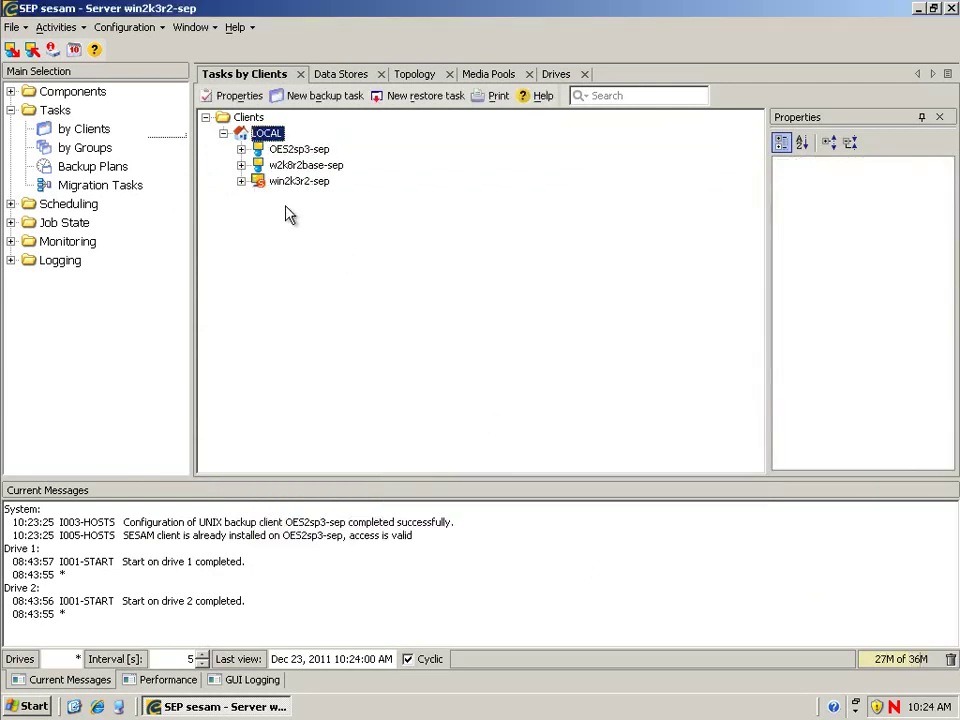
Step: Expand OES2sp3-sep's tasks, then save sesam-novell-client-4.0.3-20.SuSE.i586.rpm from the Novell TSA Client downloads
double_click(290, 150)
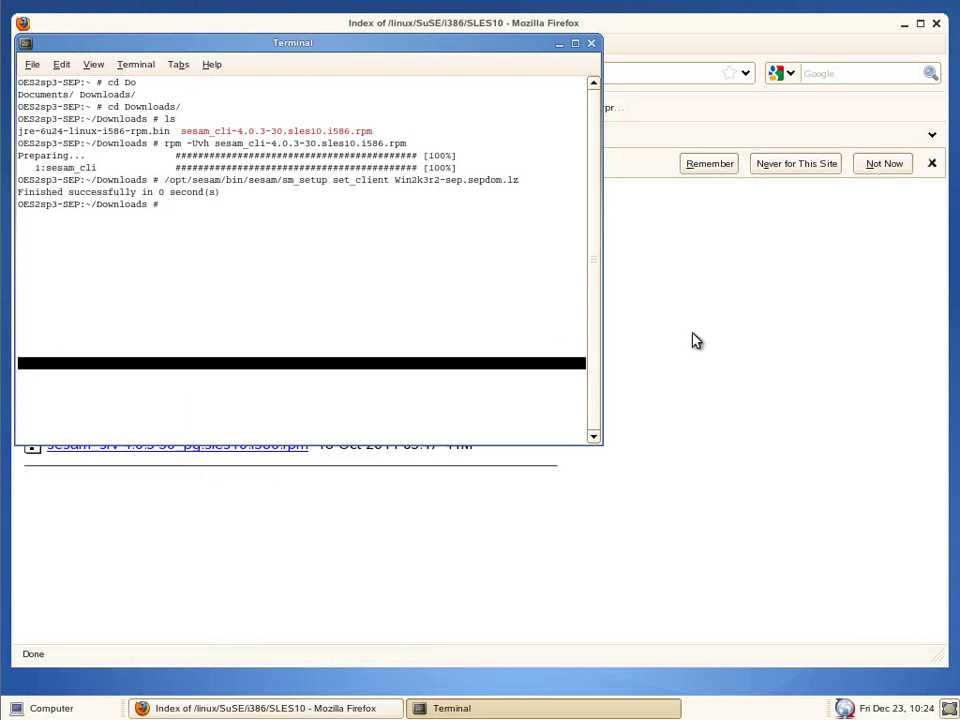
click(692, 339)
click(463, 137)
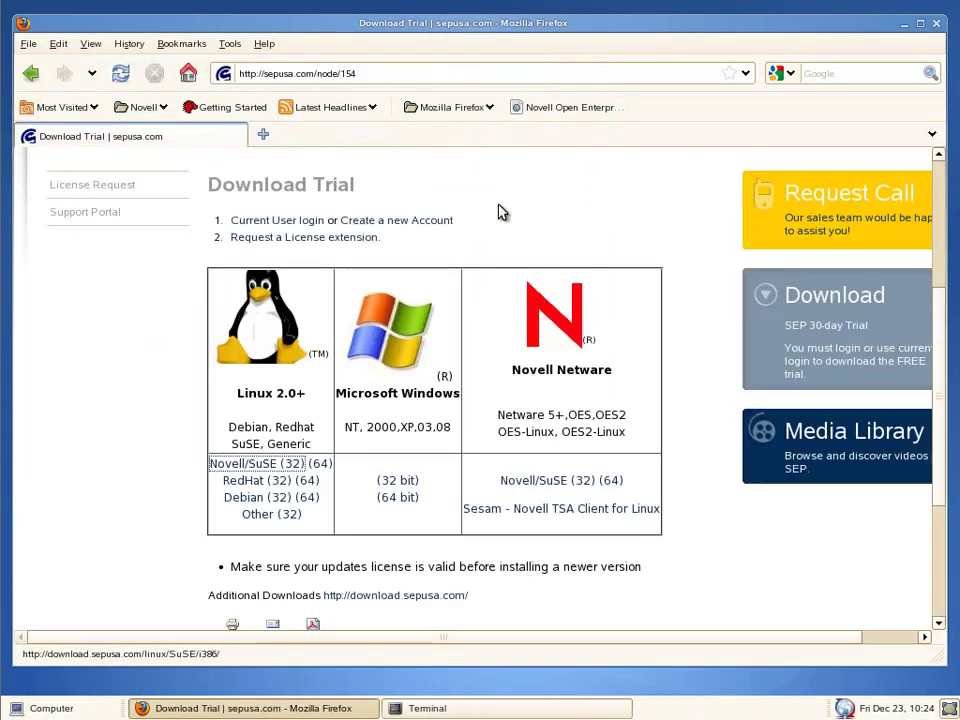
click(553, 520)
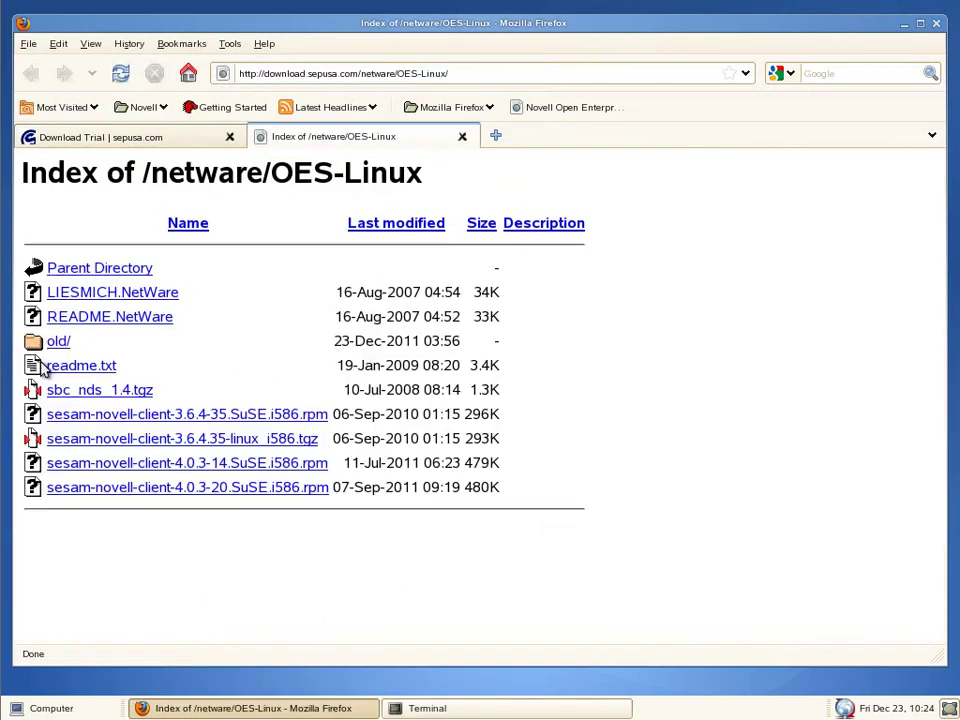
click(215, 494)
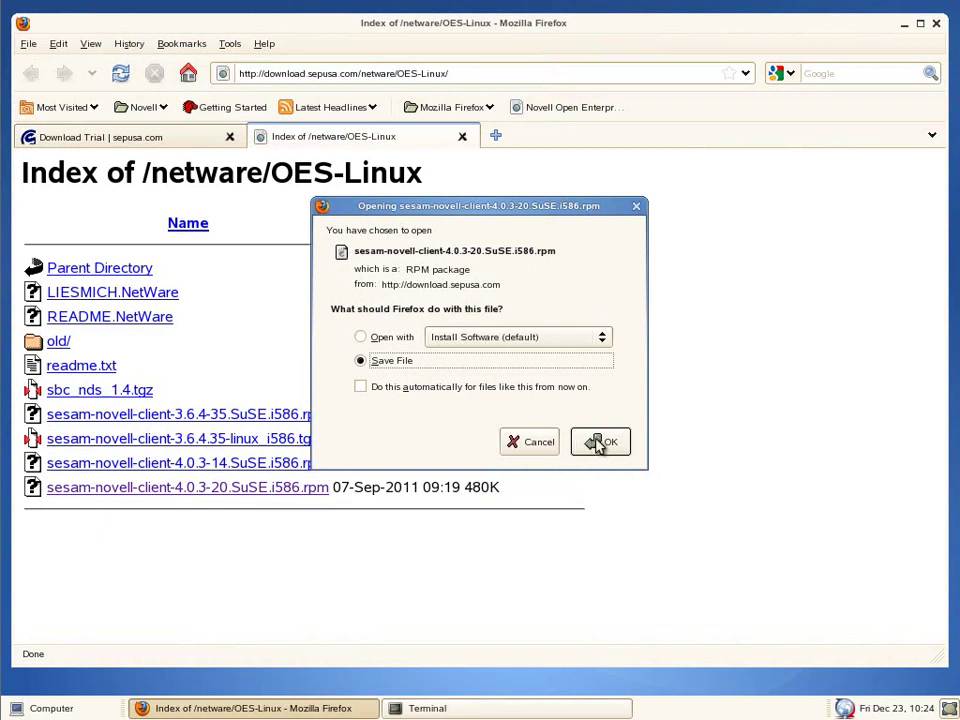
click(598, 444)
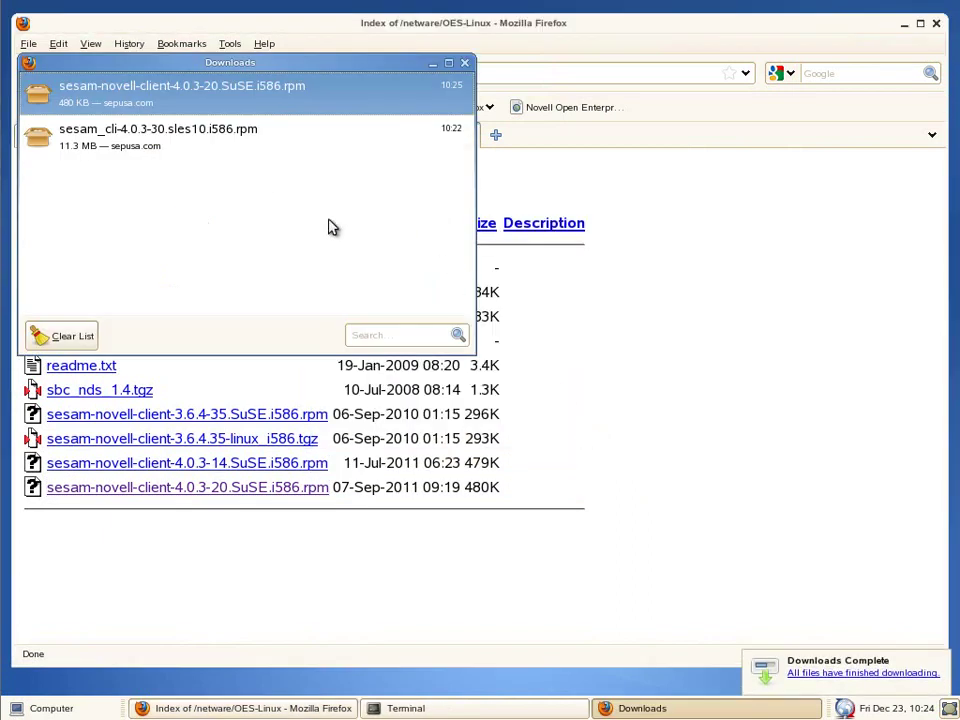
Step: Close the downloads list and quit Firefox
click(465, 64)
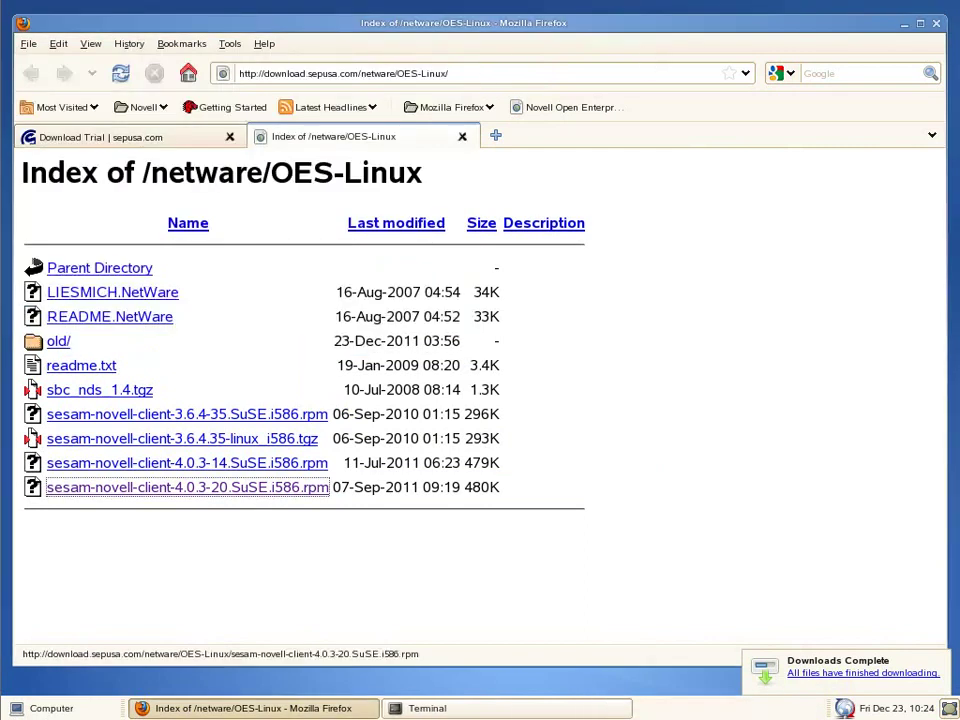
click(937, 25)
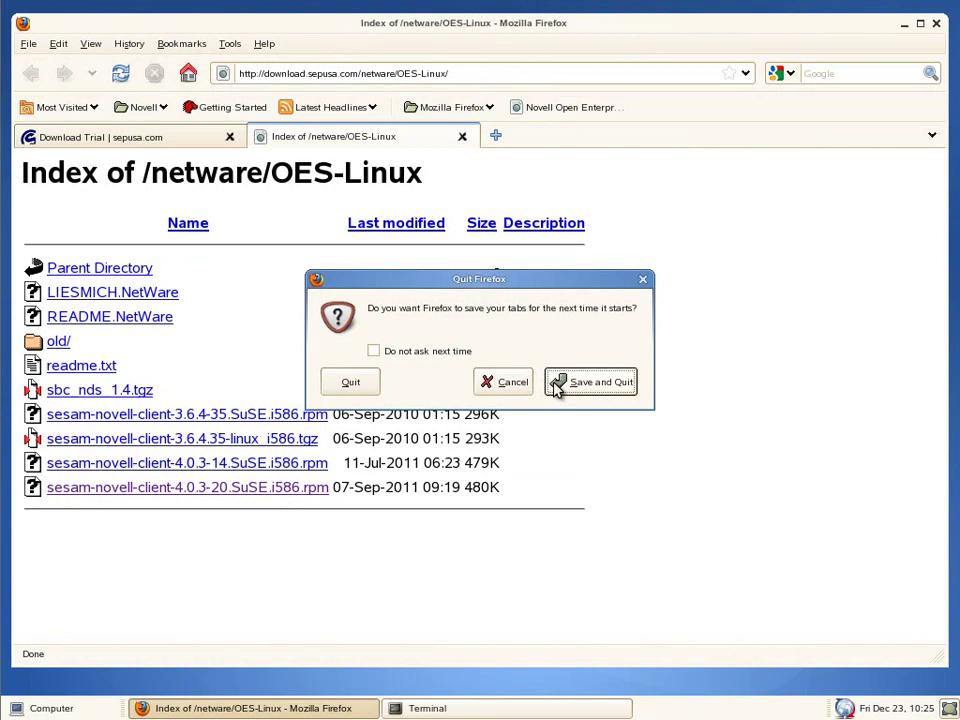
click(345, 381)
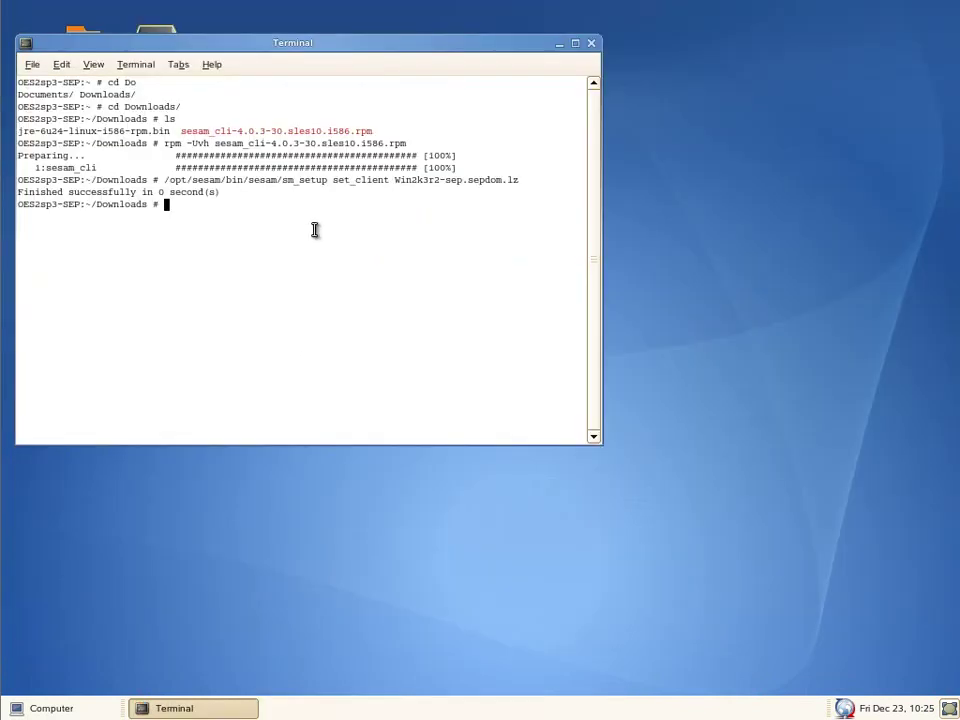
Step: List Downloads and install sesam-novell-client-4.0.3-20.SuSE.i586.rpm with rpm -Uvh
text(ls)
key(Return)
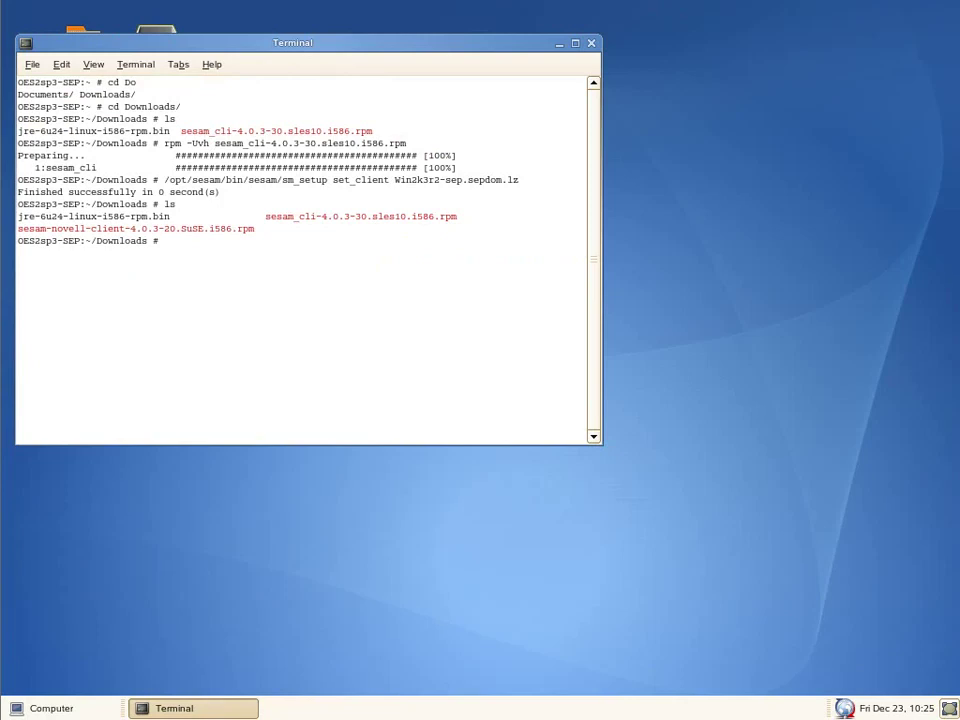
text(rpm )
text(-Uvh)
text( sesam)
text(-)
key(Tab)
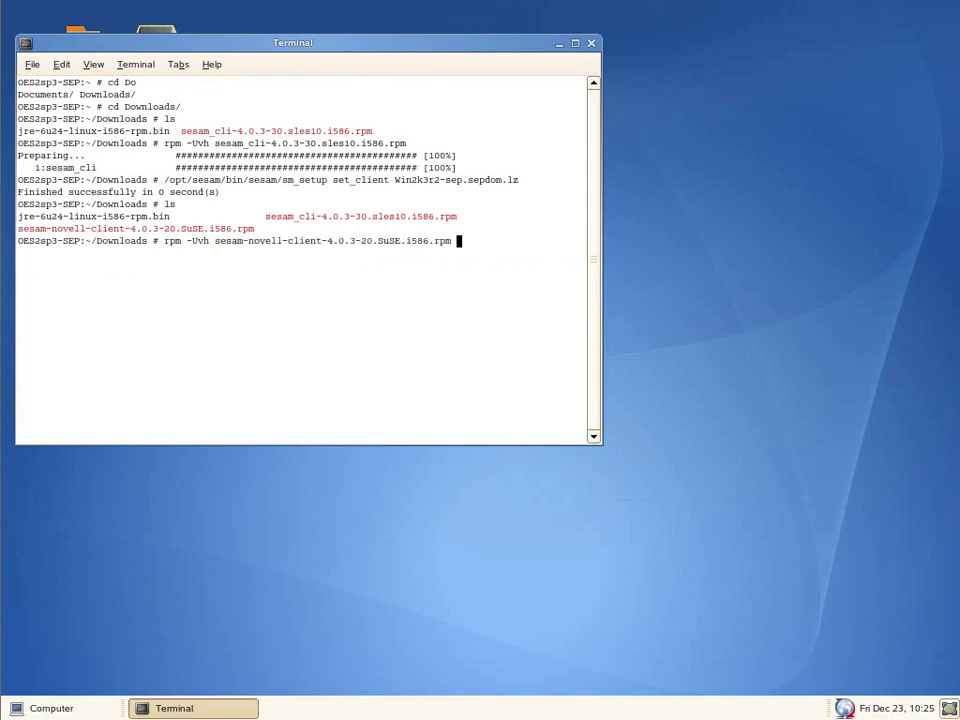
key(Return)
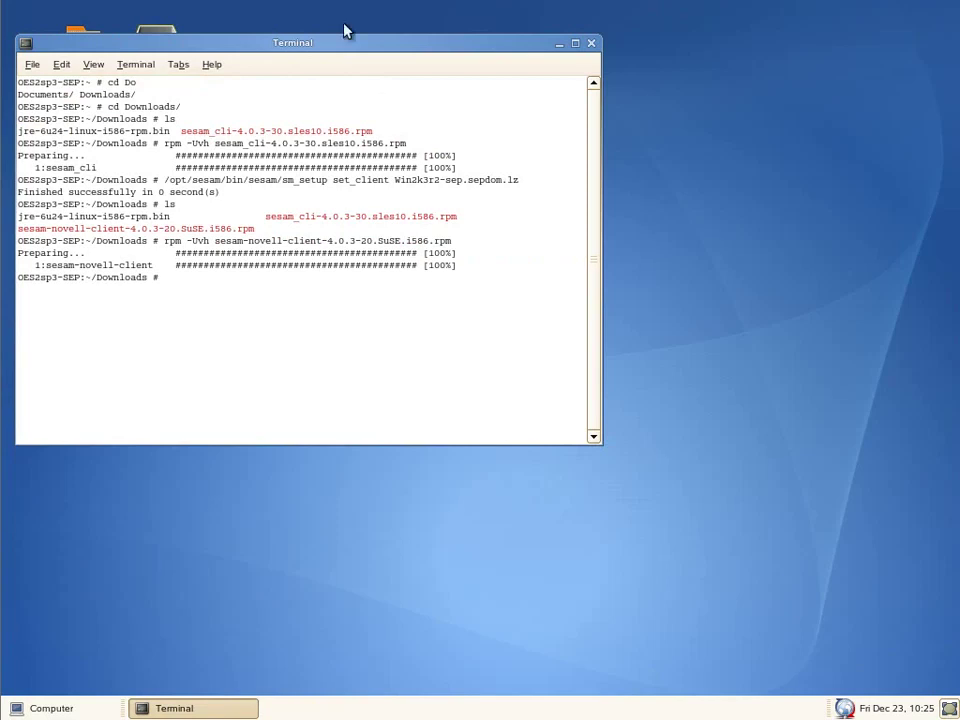
Step: Open the Novell SMS access settings in client OES2sp3-sep's properties
double_click(147, 4)
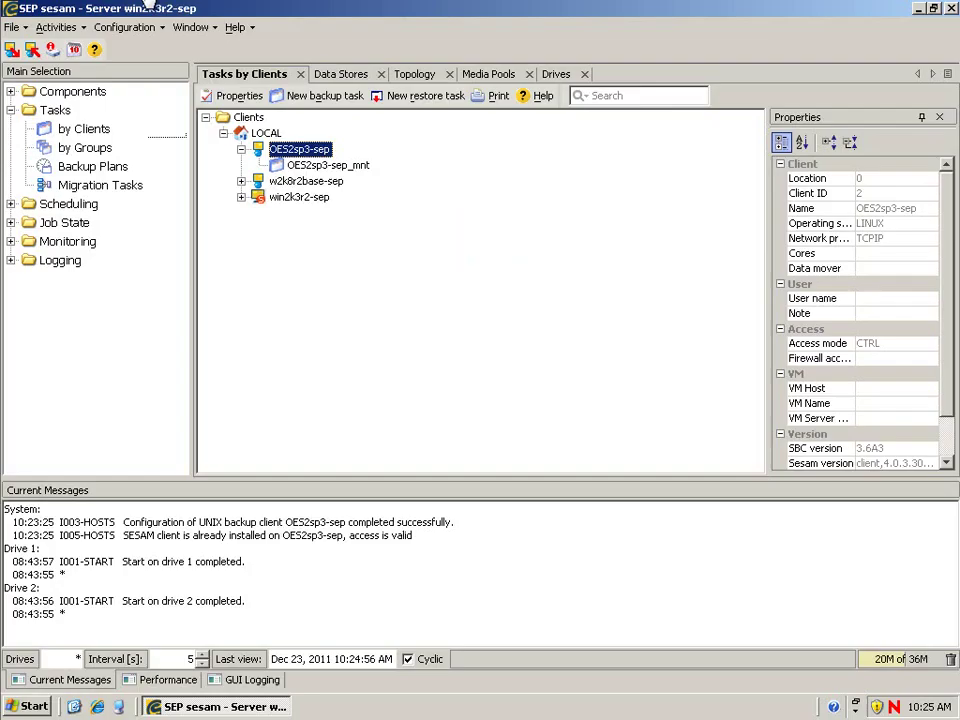
right_click(305, 157)
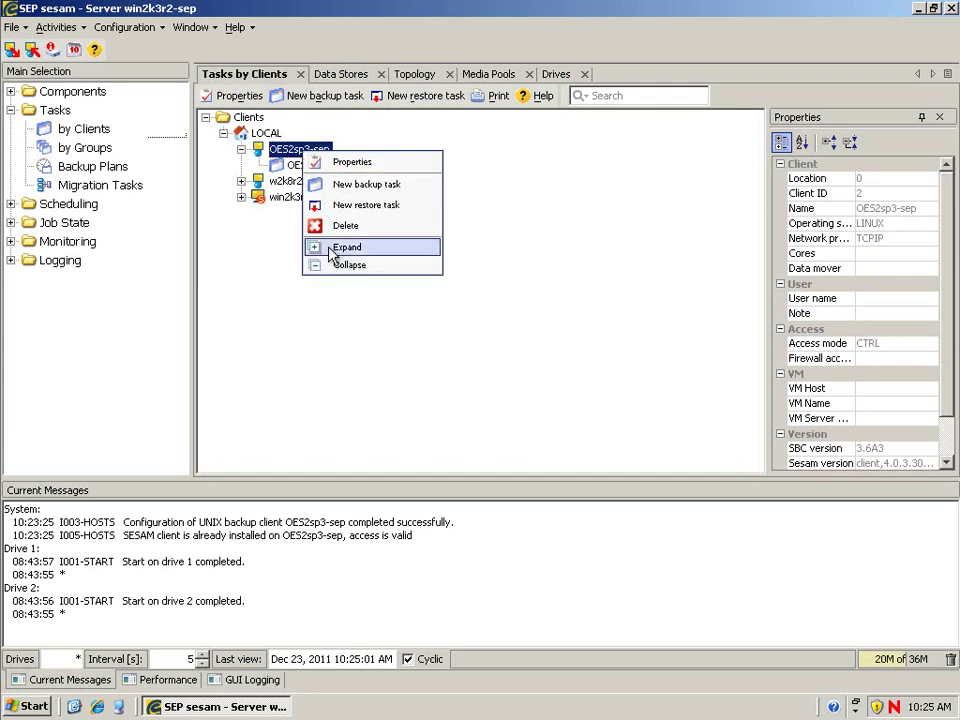
click(348, 167)
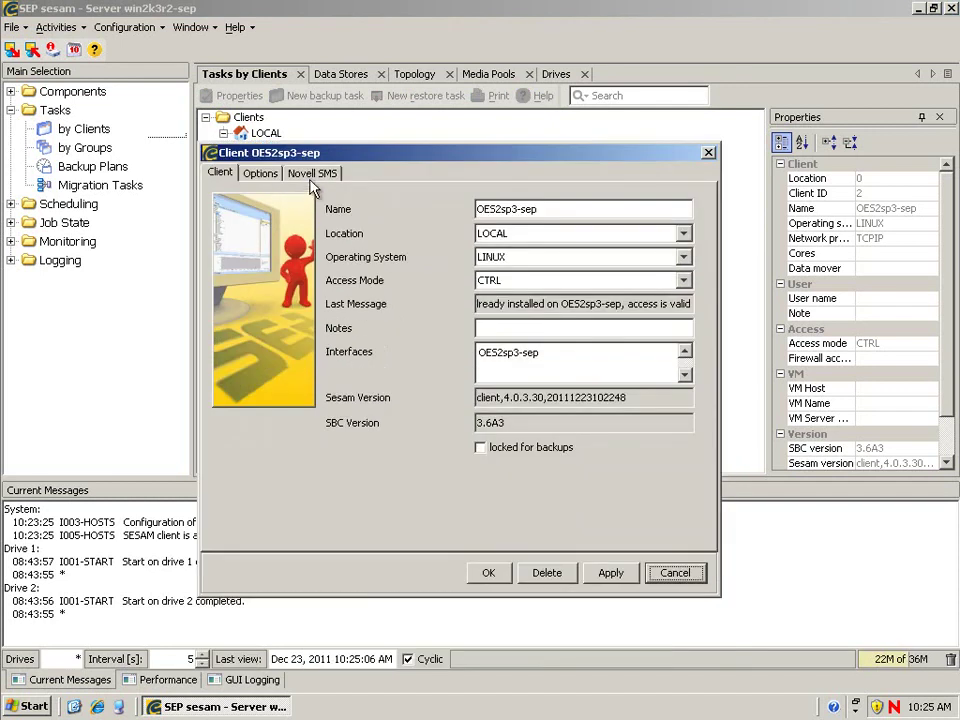
click(313, 175)
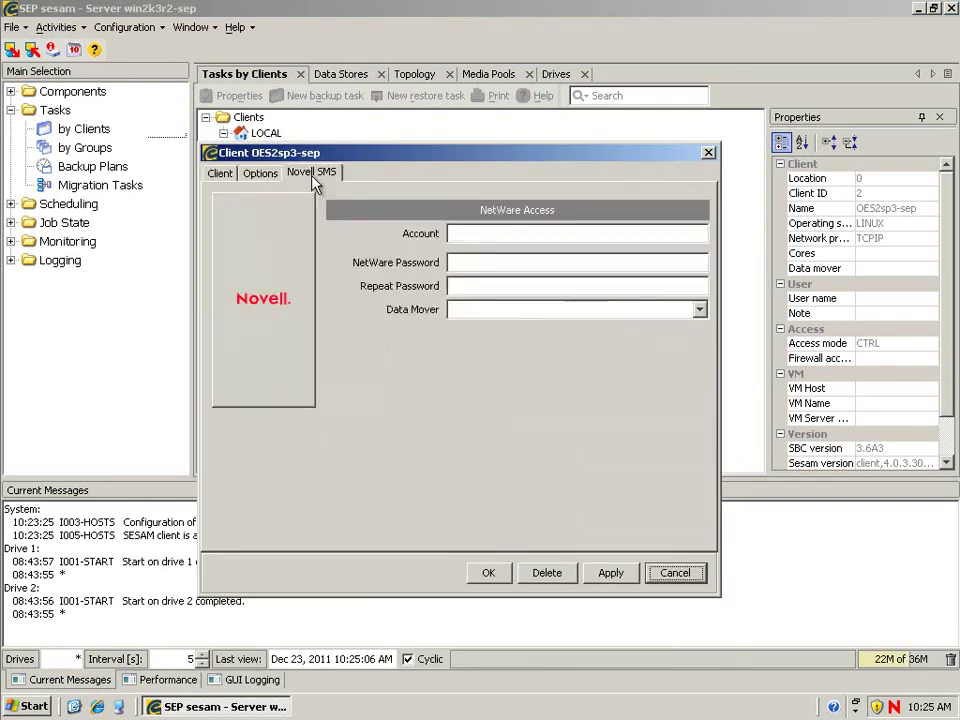
Step: Enter the NetWare admin account and password, pick OES2sp3-sep as data mover, and save
click(477, 230)
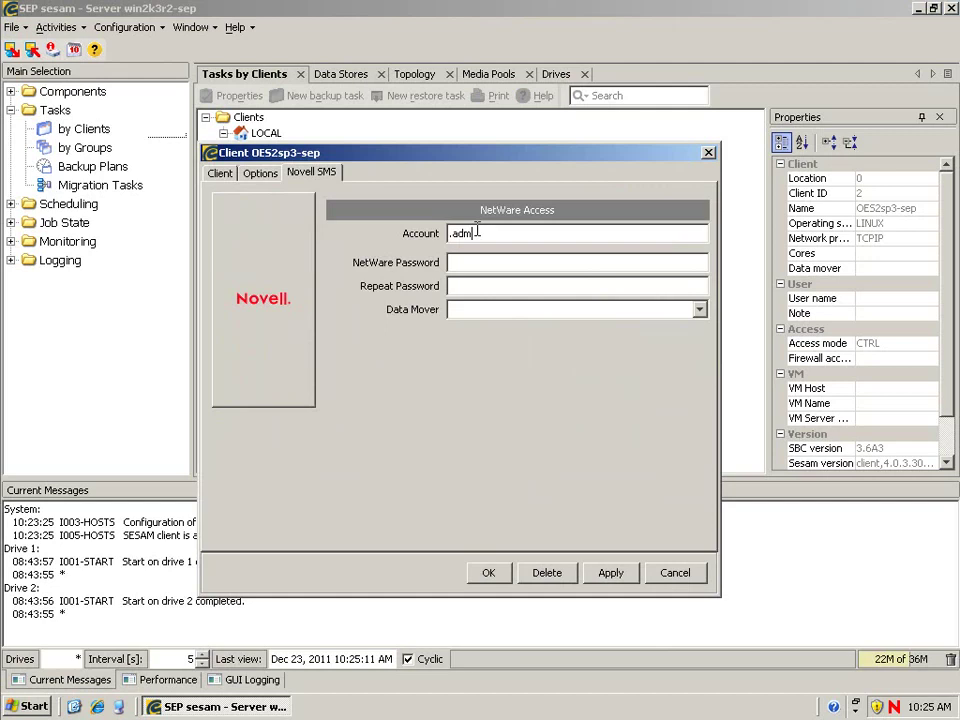
text(in.admino)
text(novell)
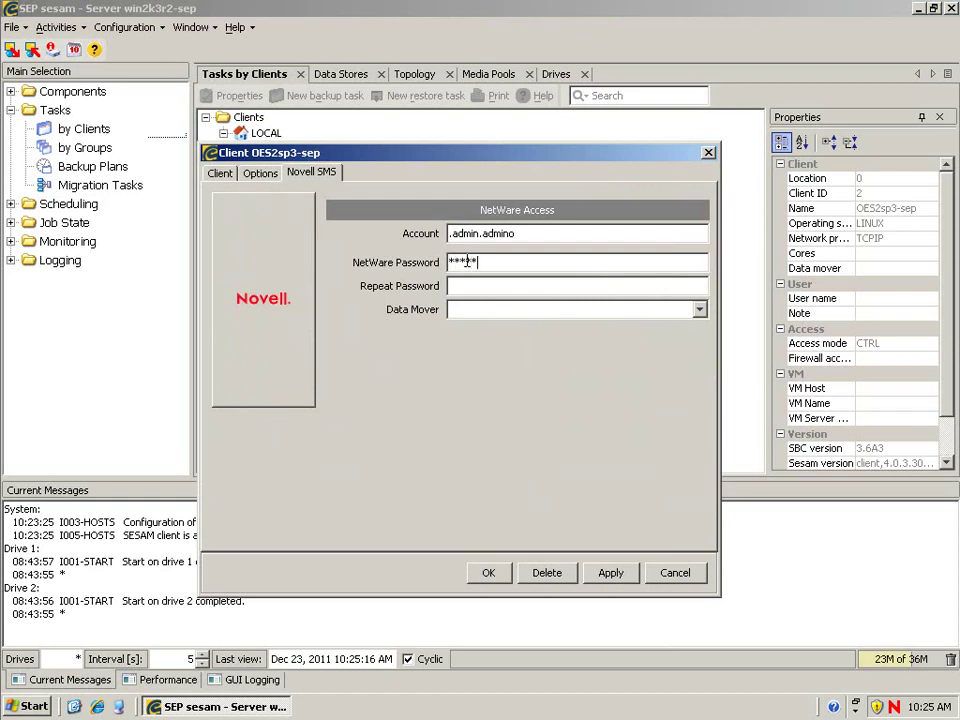
key(Tab)
text(novell)
key(Tab)
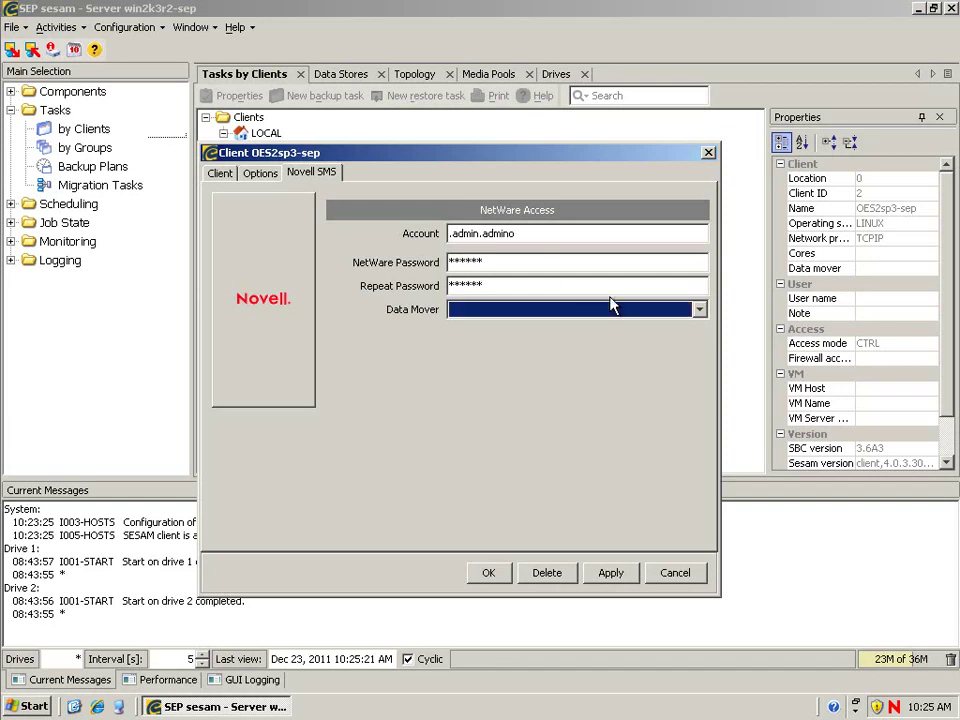
click(700, 311)
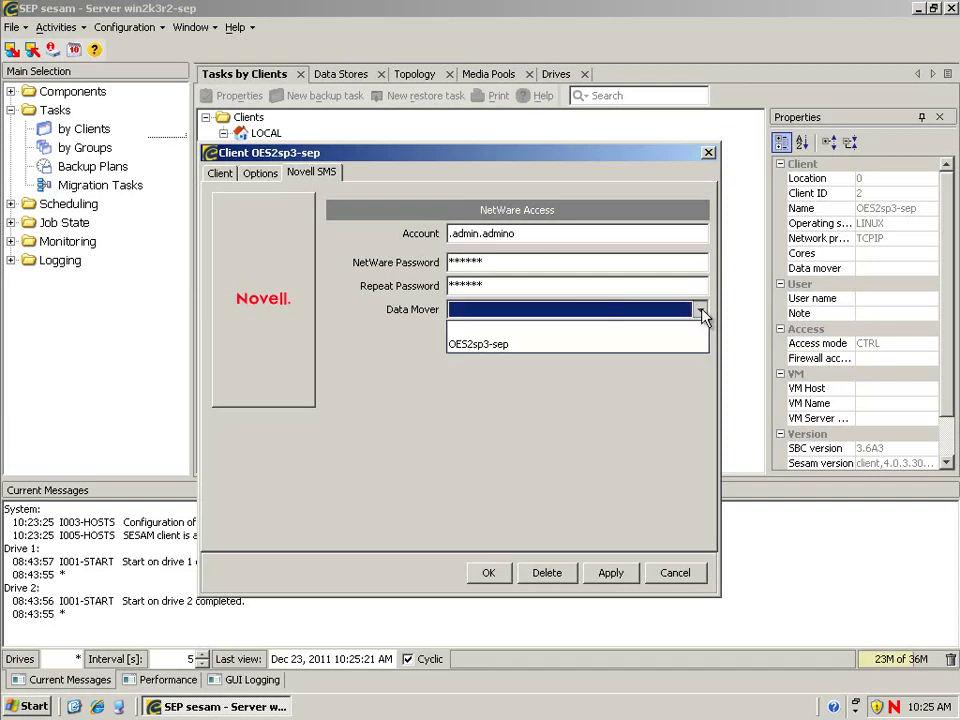
click(515, 347)
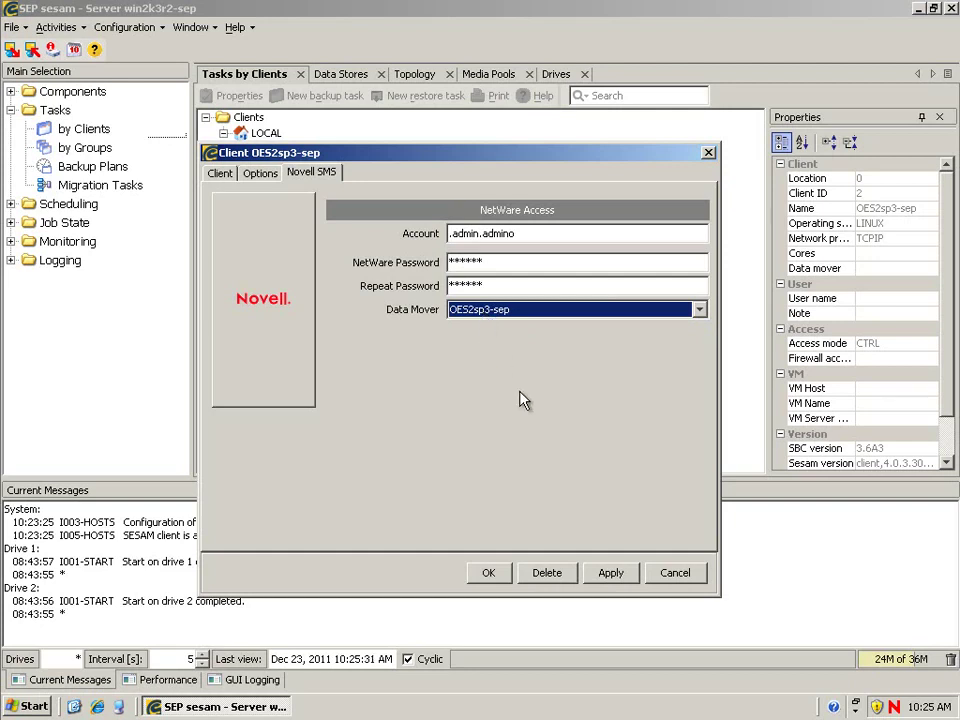
click(487, 571)
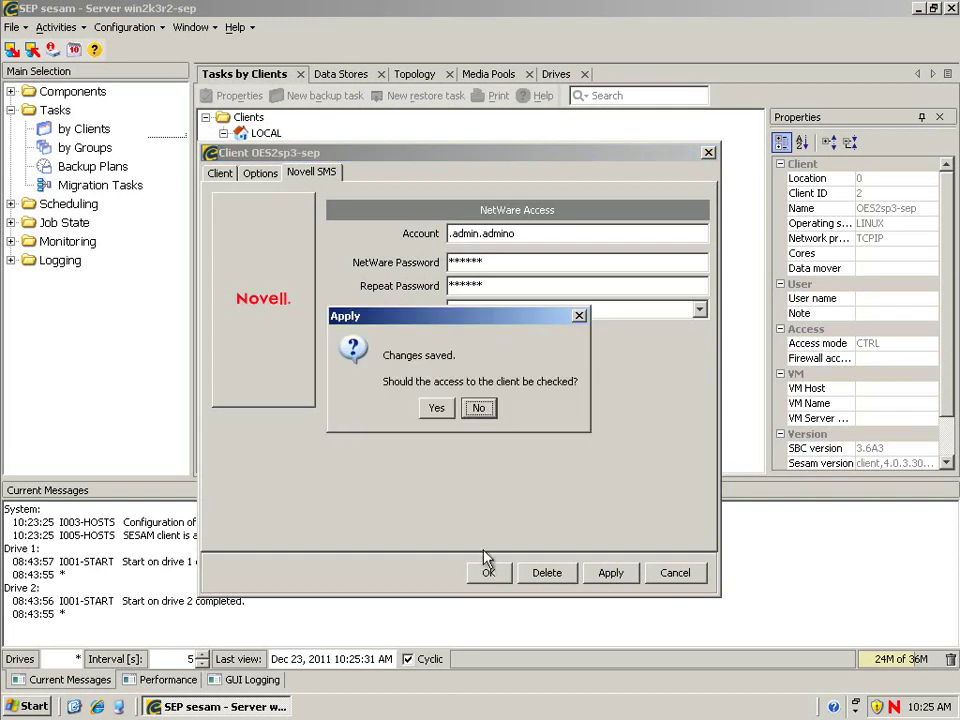
click(438, 407)
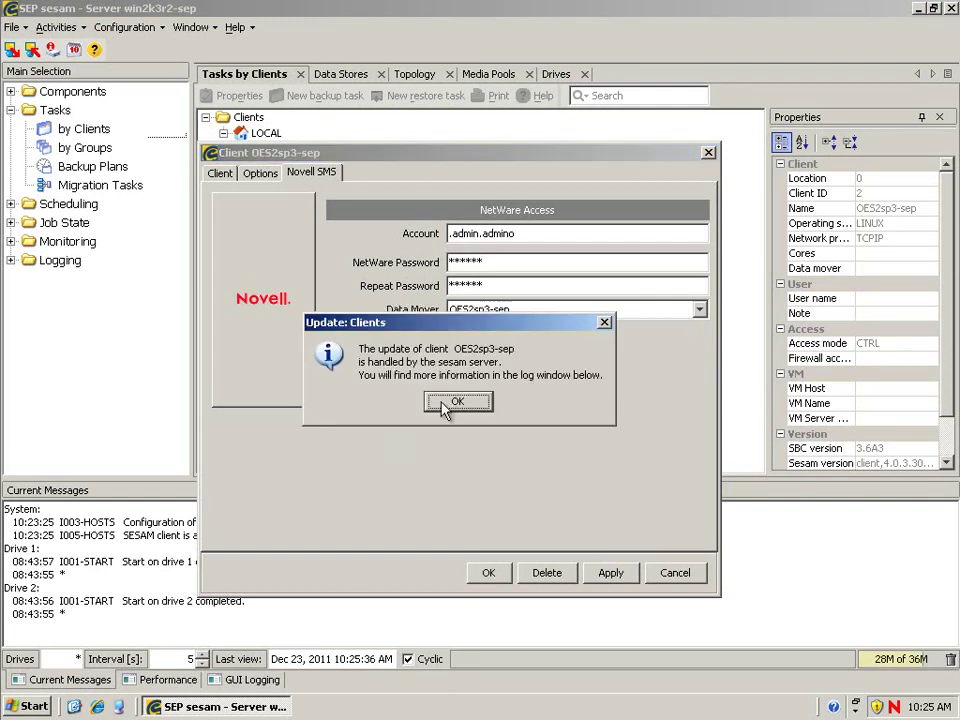
click(446, 403)
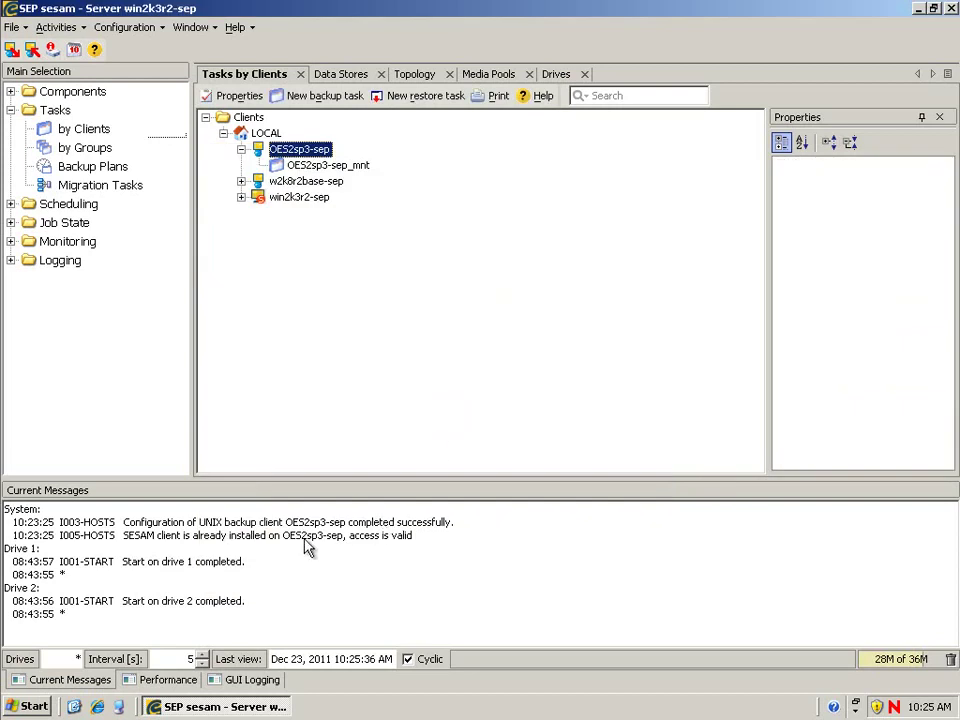
Step: Create backup task OES2sp3-sep_media_nss_VOL1 with /media/nss/VOL1 under Novell Services as source
right_click(313, 150)
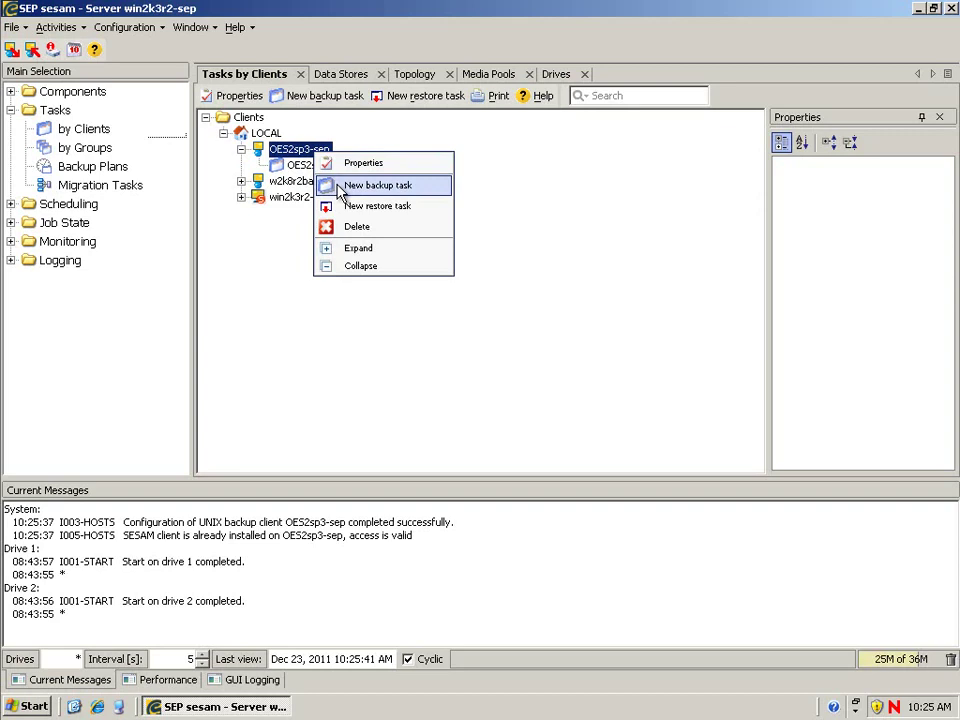
click(378, 186)
click(705, 312)
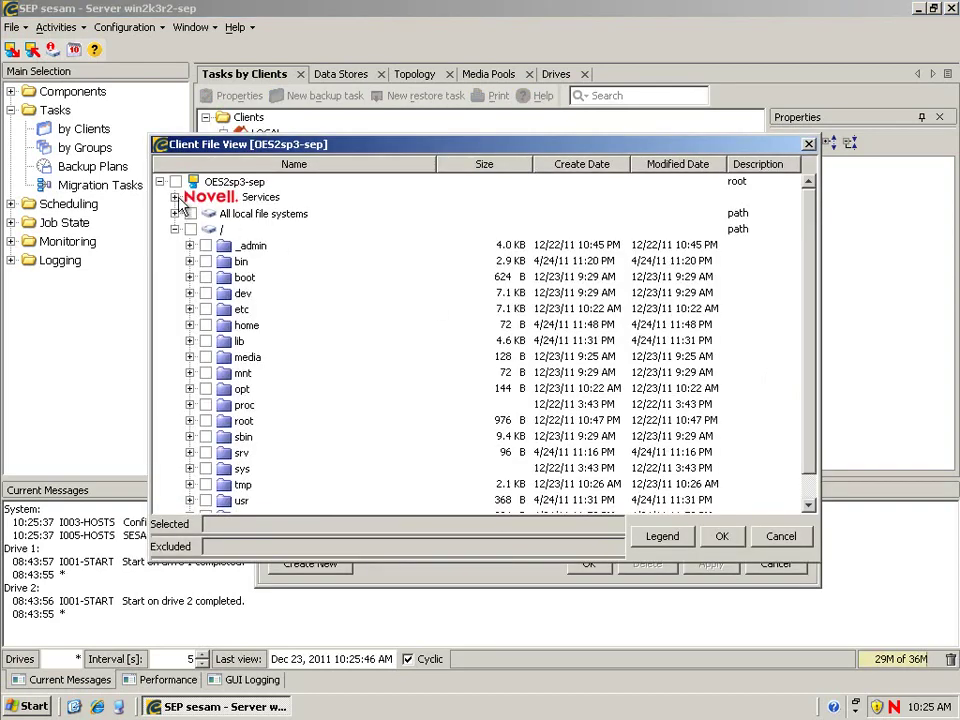
click(175, 197)
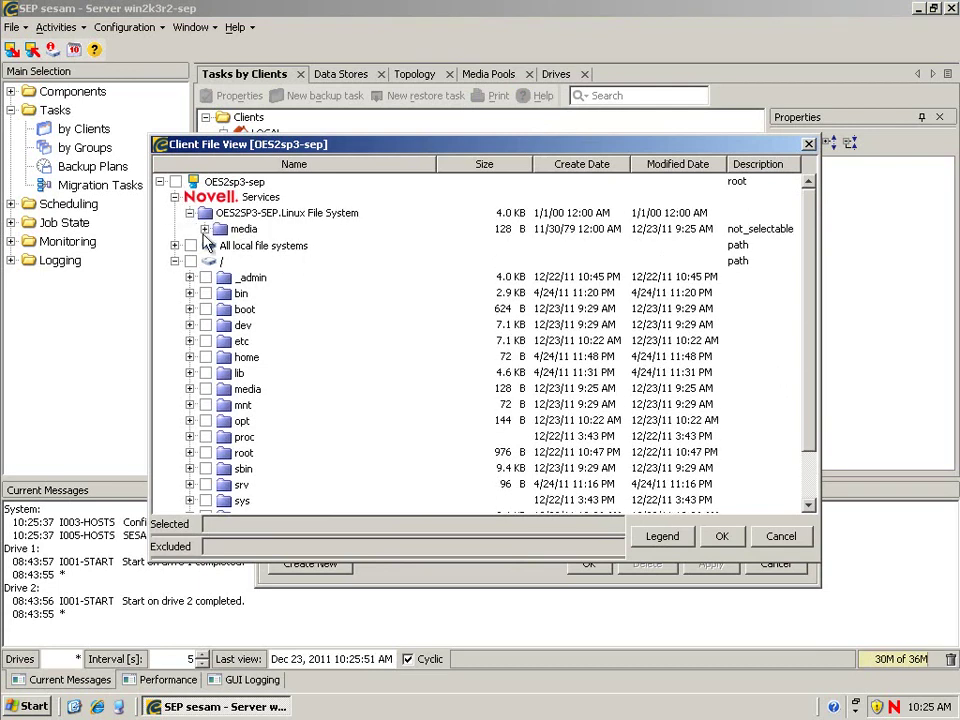
click(204, 230)
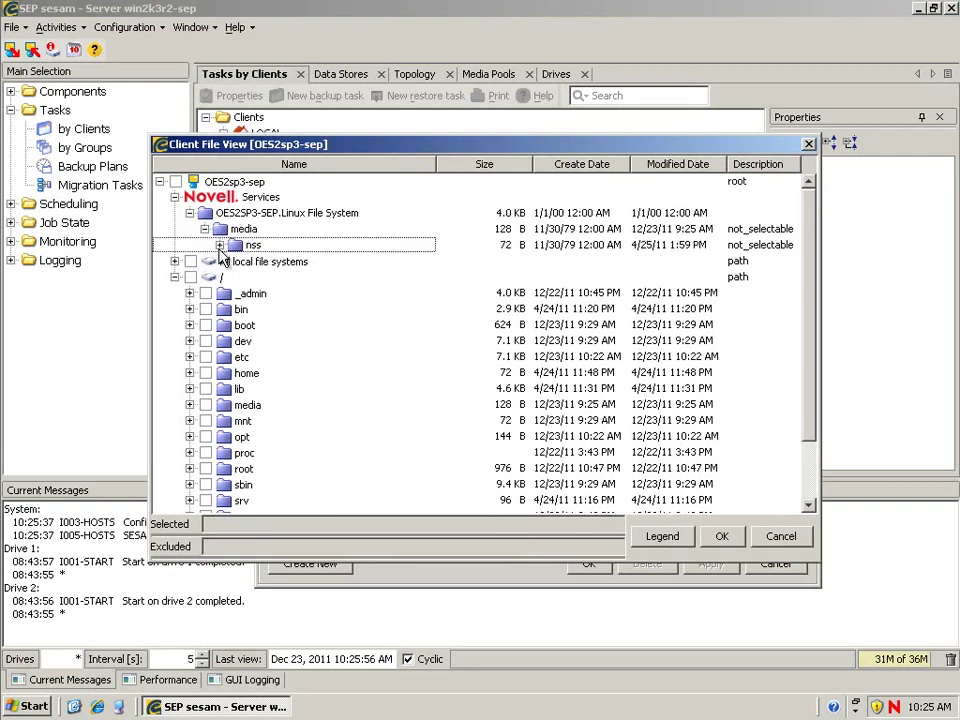
click(219, 246)
click(250, 262)
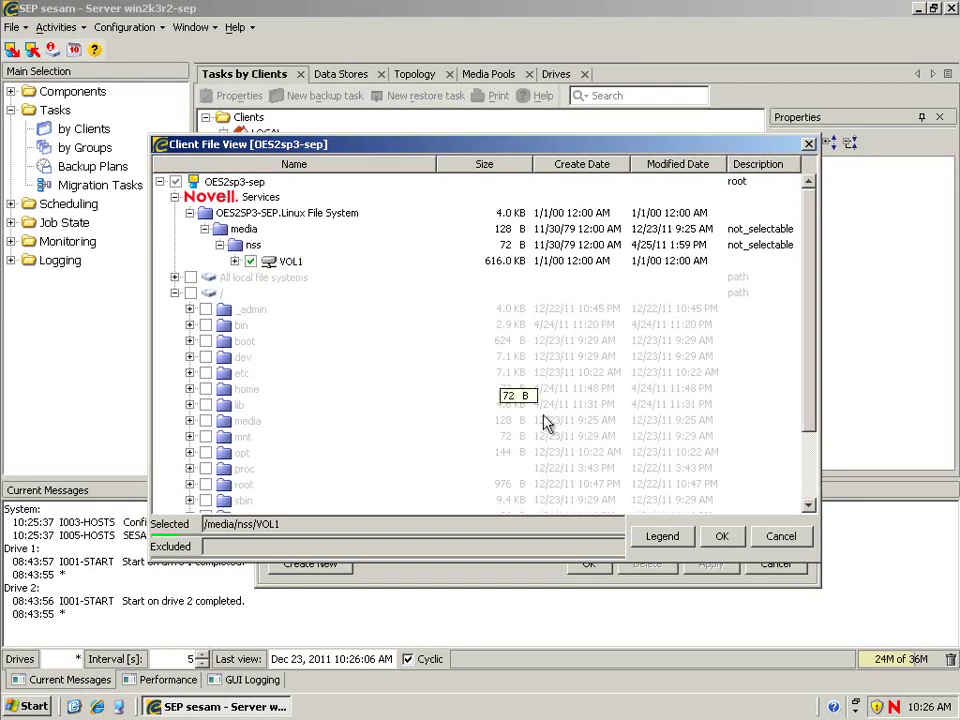
click(722, 537)
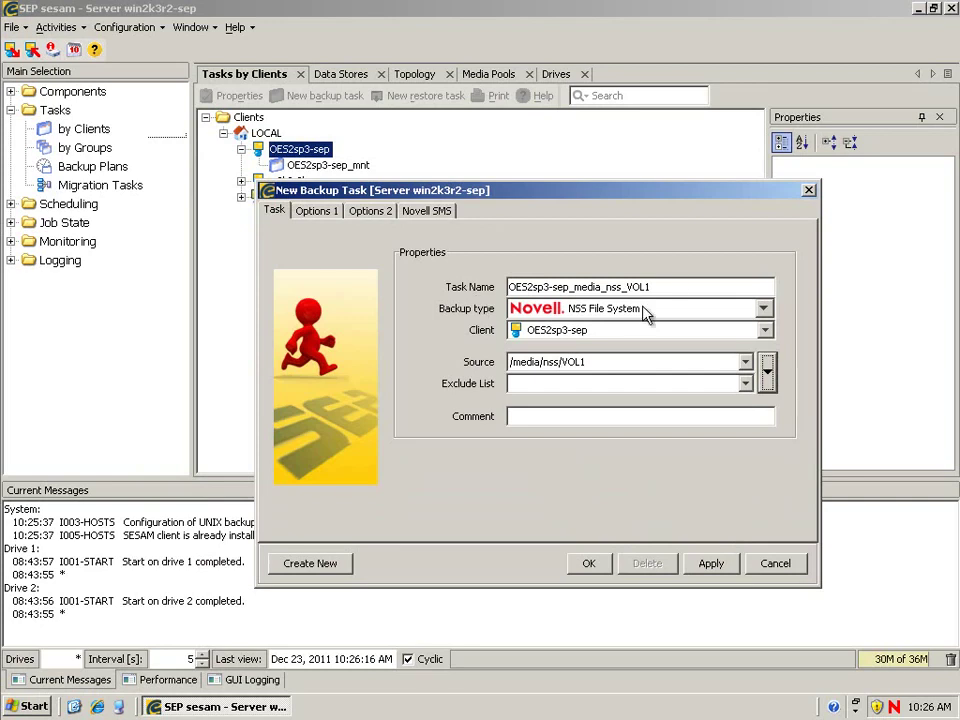
click(586, 565)
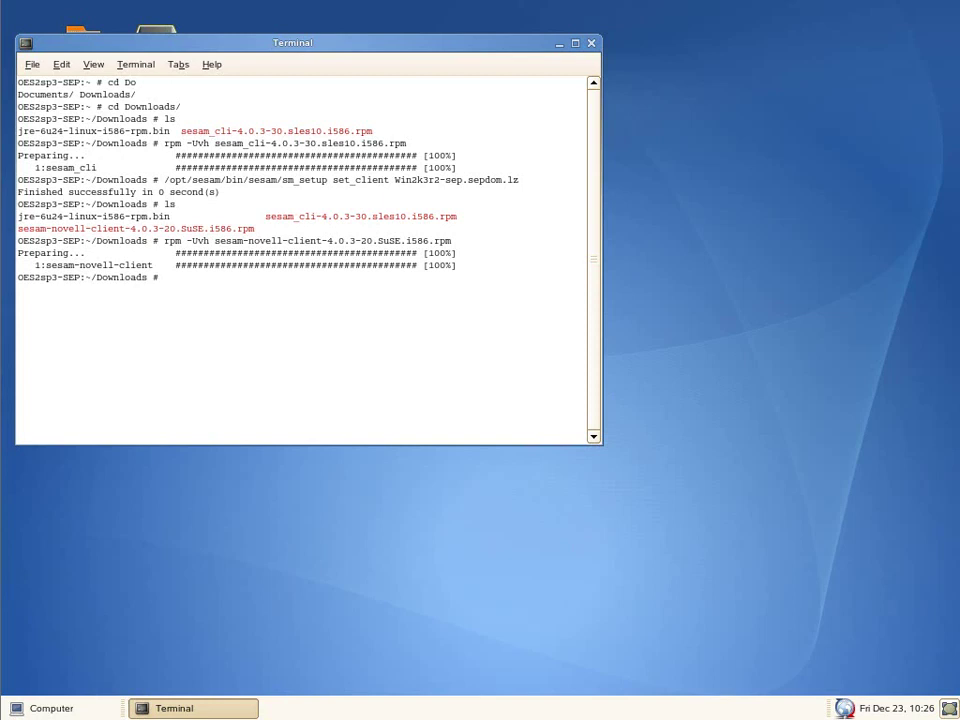
text(/opt/no)
key(Tab)
text(sm)
key(Tab)
text(b)
key(Tab)
text(smscon)
key(Tab)
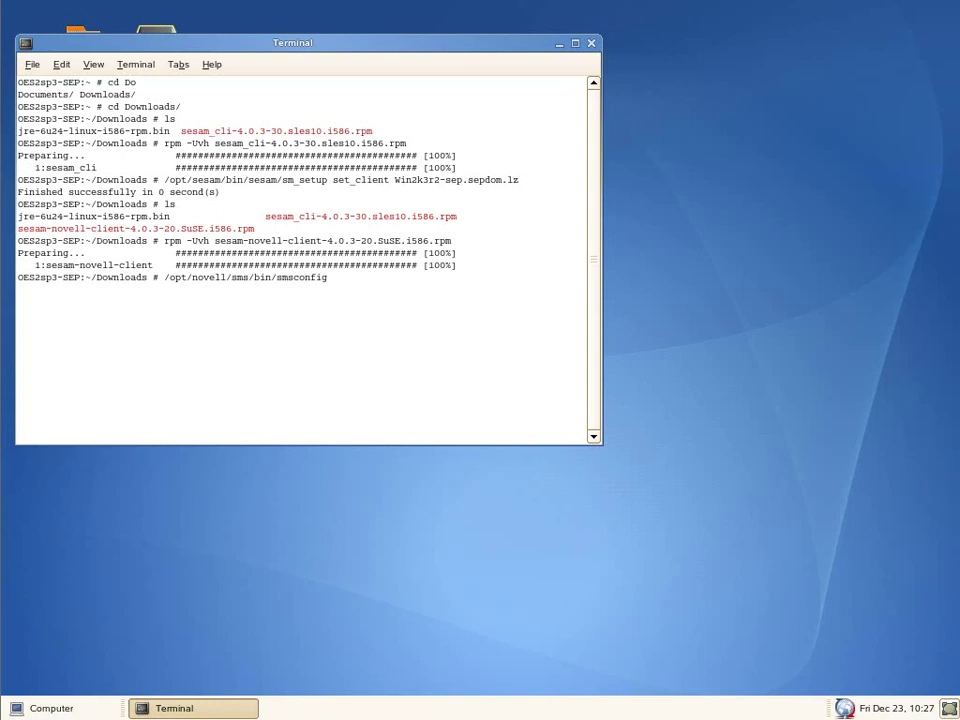
text(-l tsands)
key(Return)
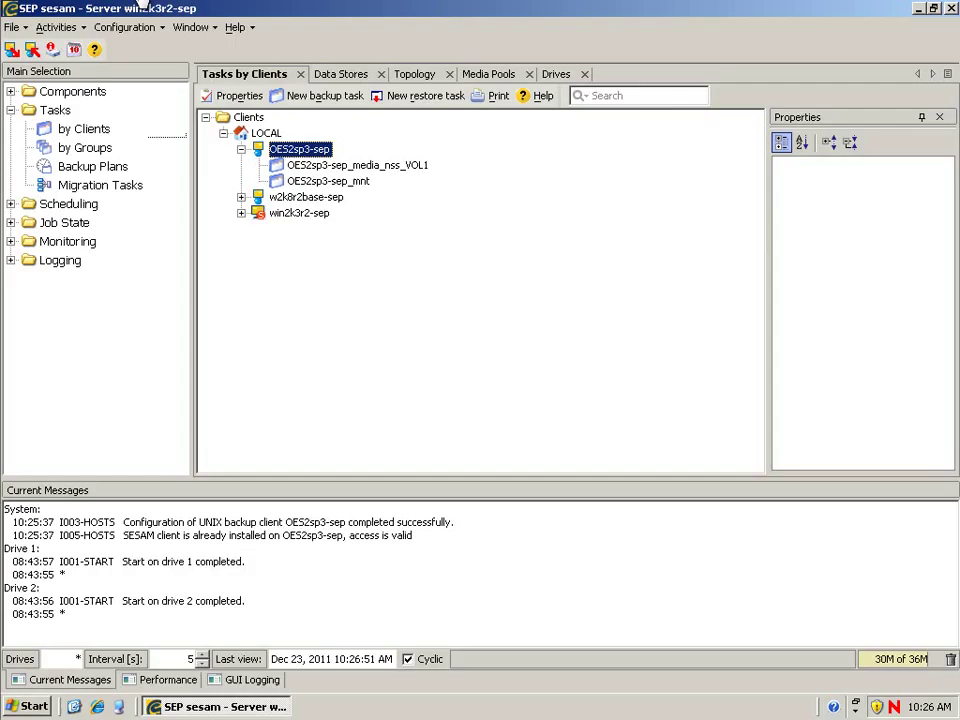
Step: Create task OES2sp3-sep_Full_Directory_Back using Novell Services' Full Directory Backup as its source
right_click(296, 154)
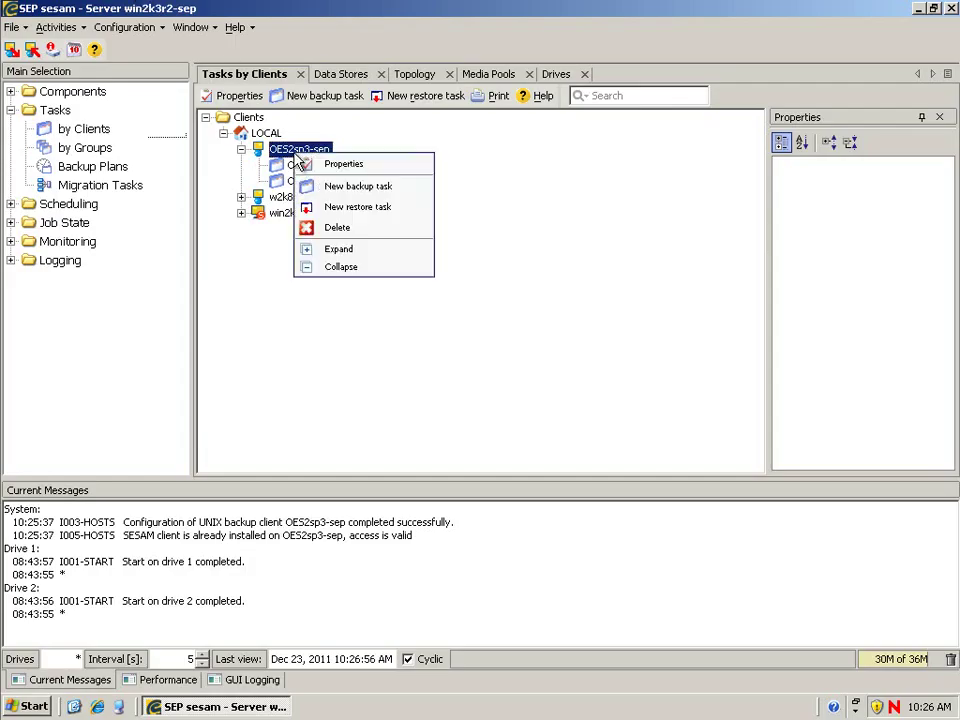
click(330, 190)
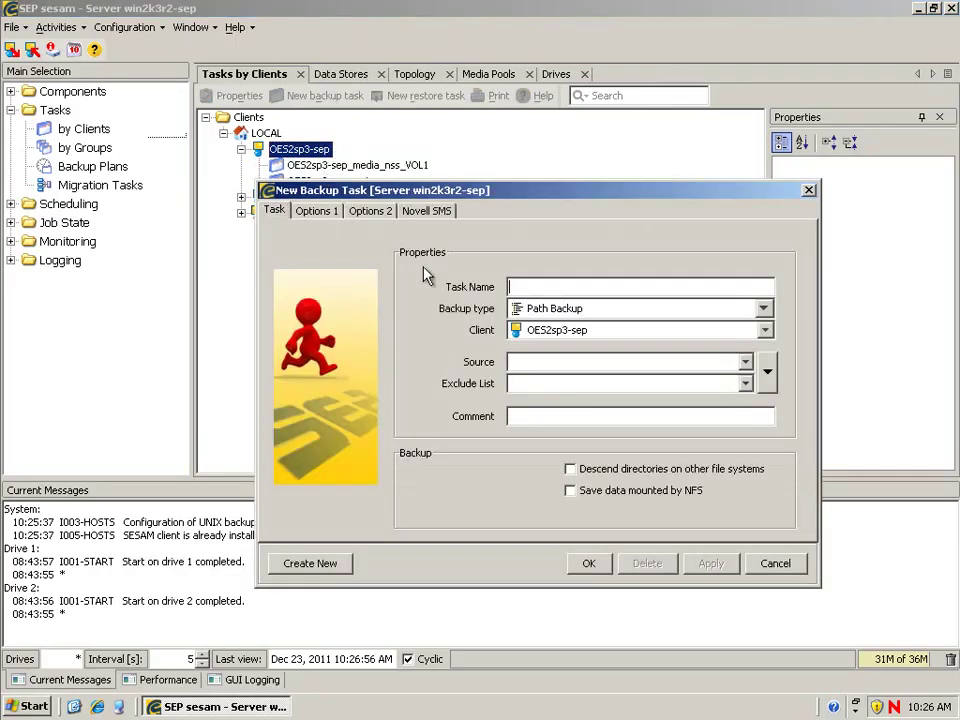
click(766, 369)
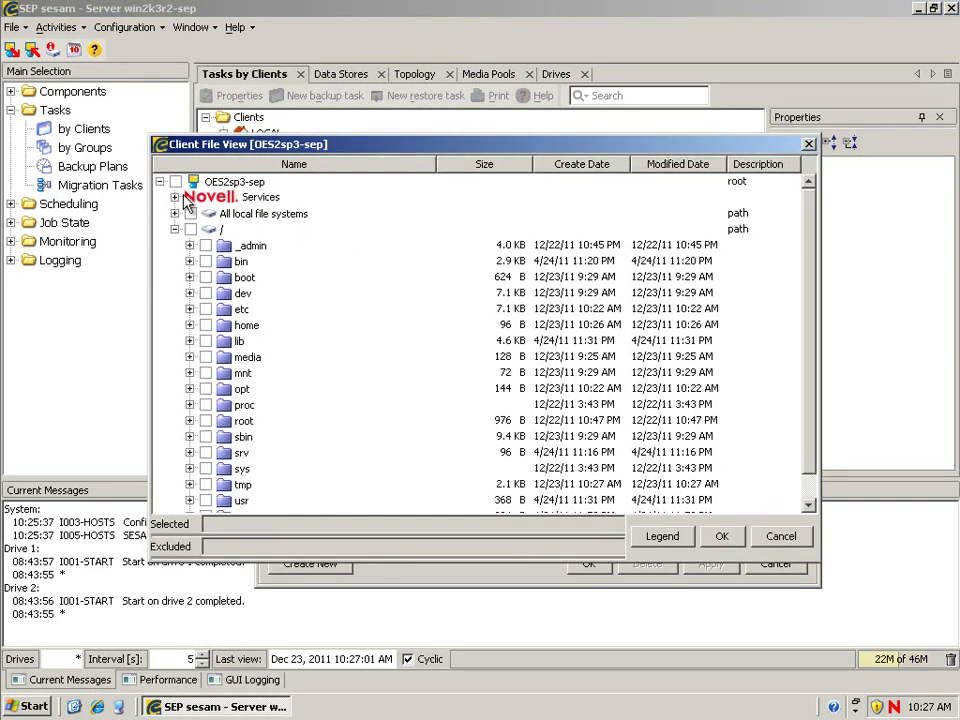
click(174, 197)
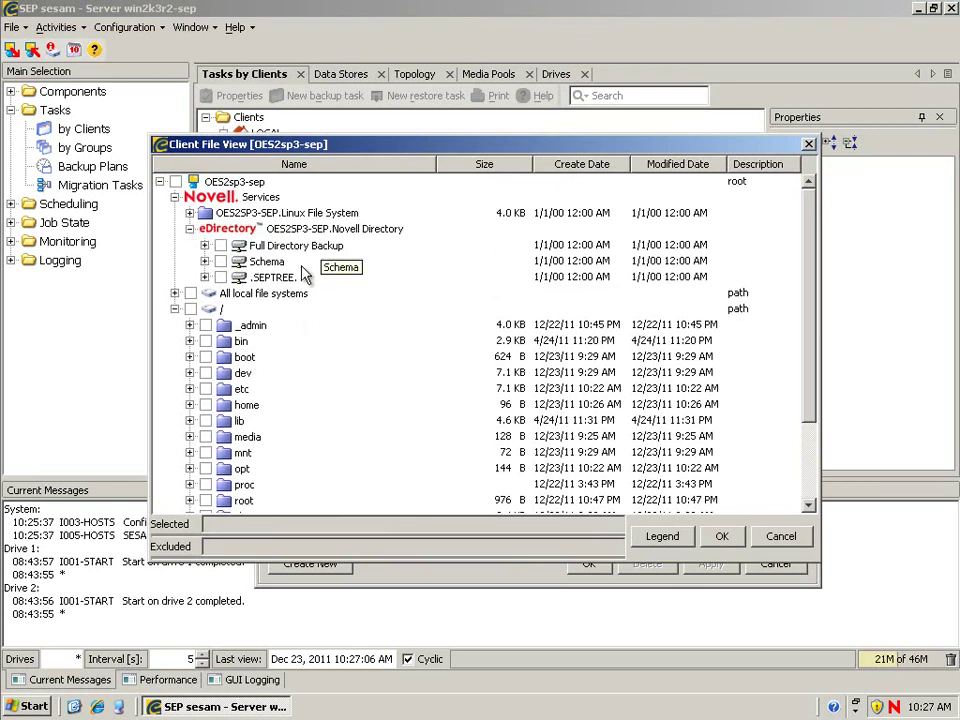
click(221, 246)
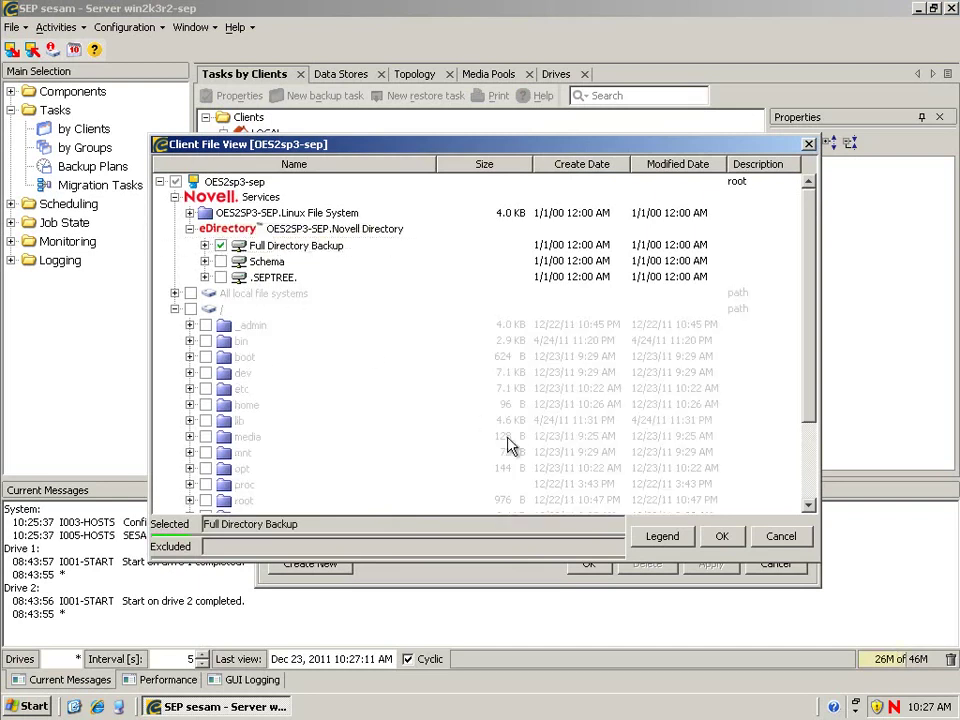
click(727, 538)
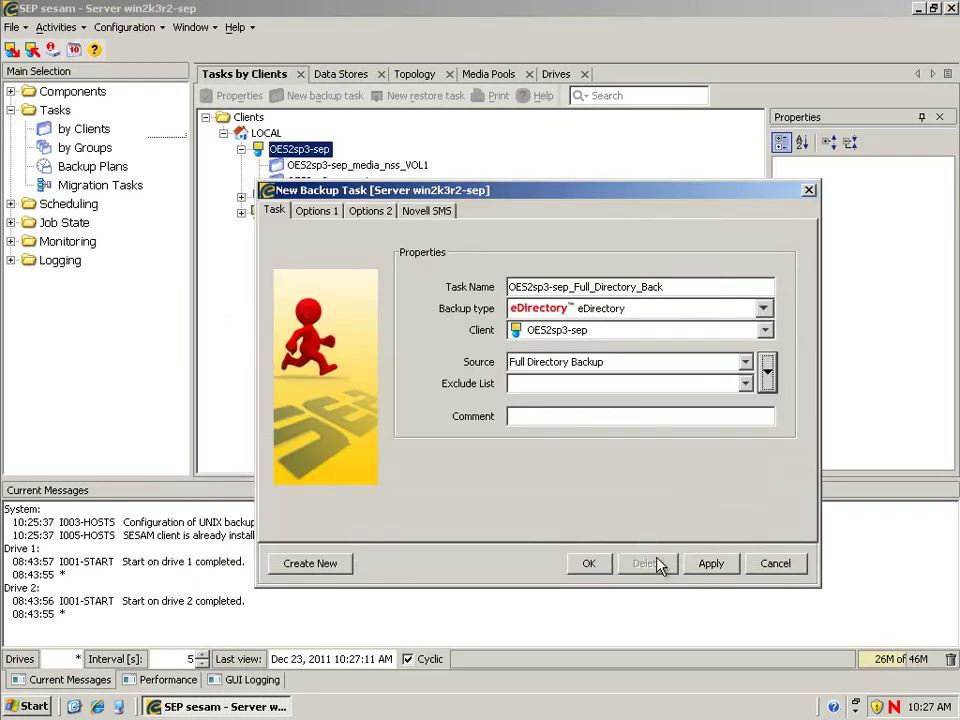
click(585, 564)
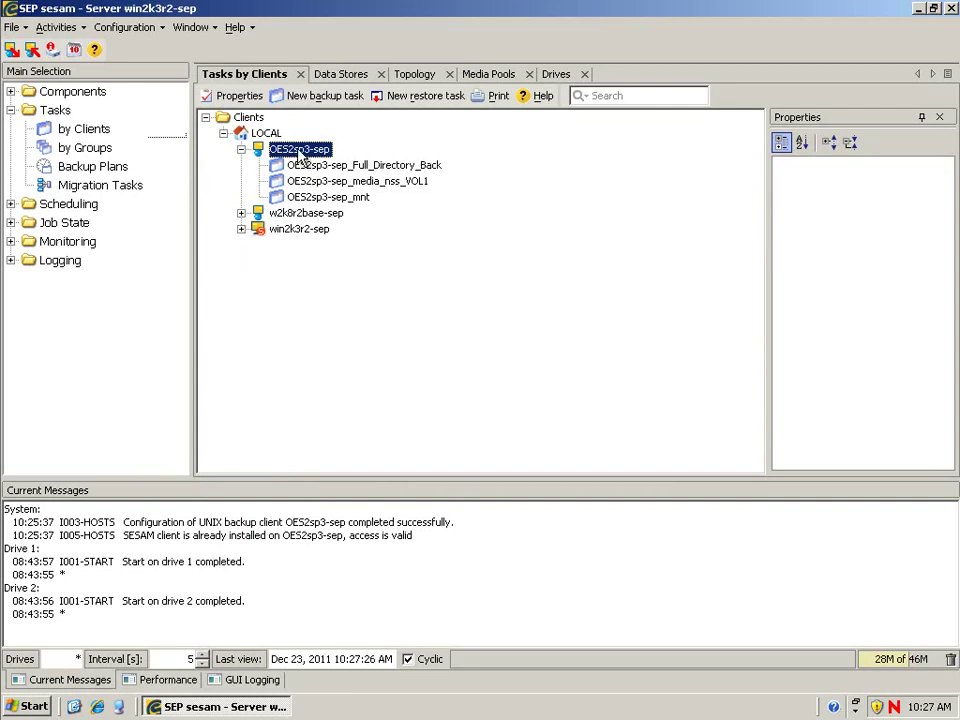
Step: Add a new client nw658-sep under LOCAL with platform NETWARE
click(241, 149)
click(268, 134)
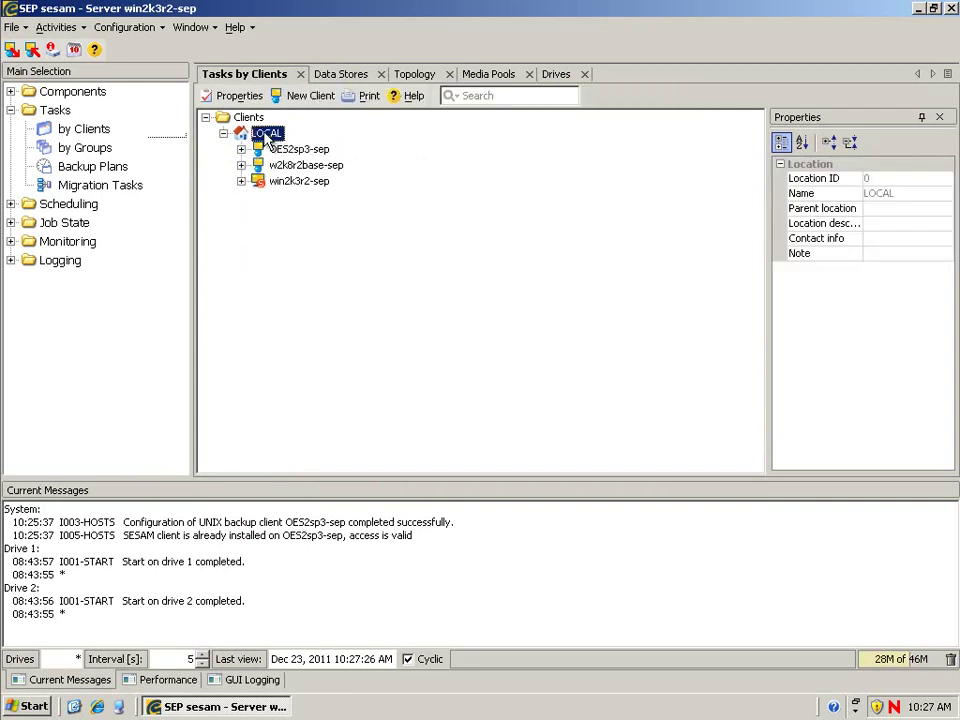
right_click(274, 143)
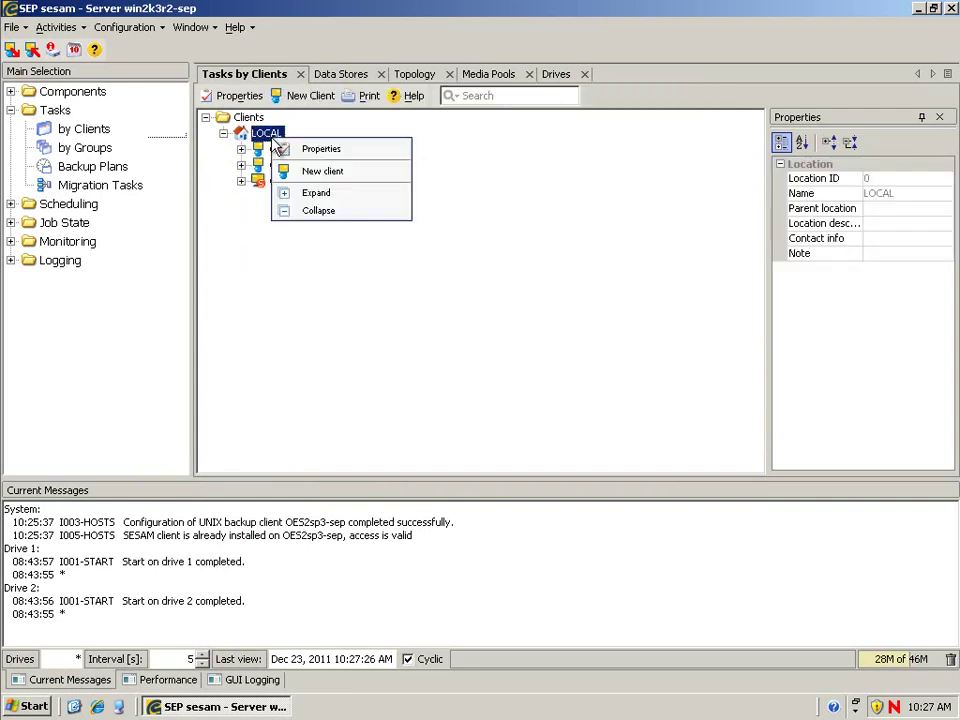
click(323, 168)
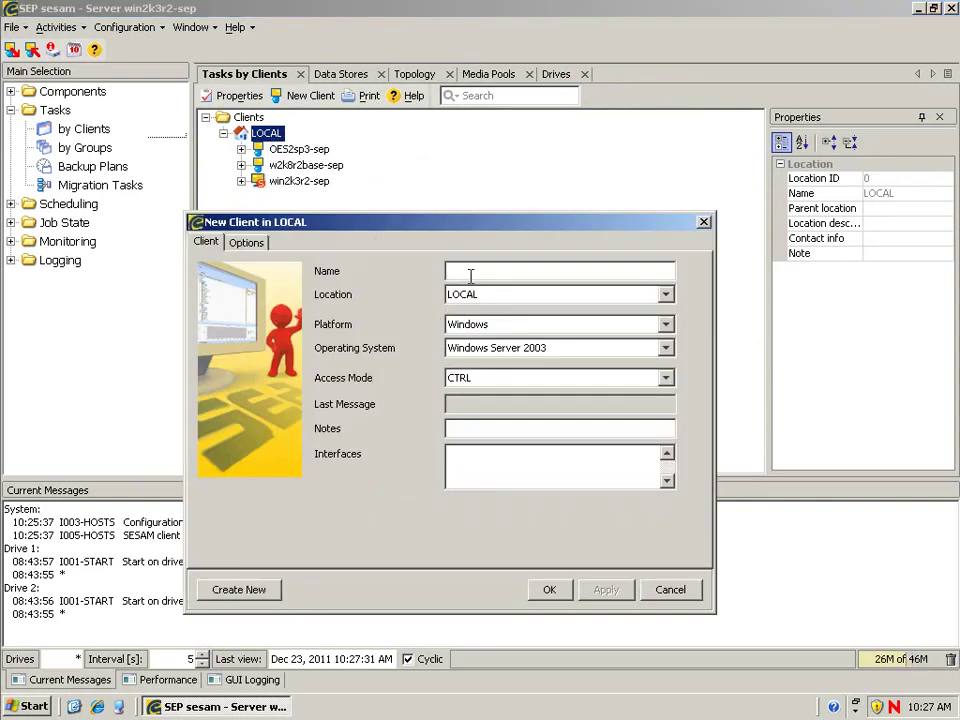
text(nw658-sep)
click(665, 327)
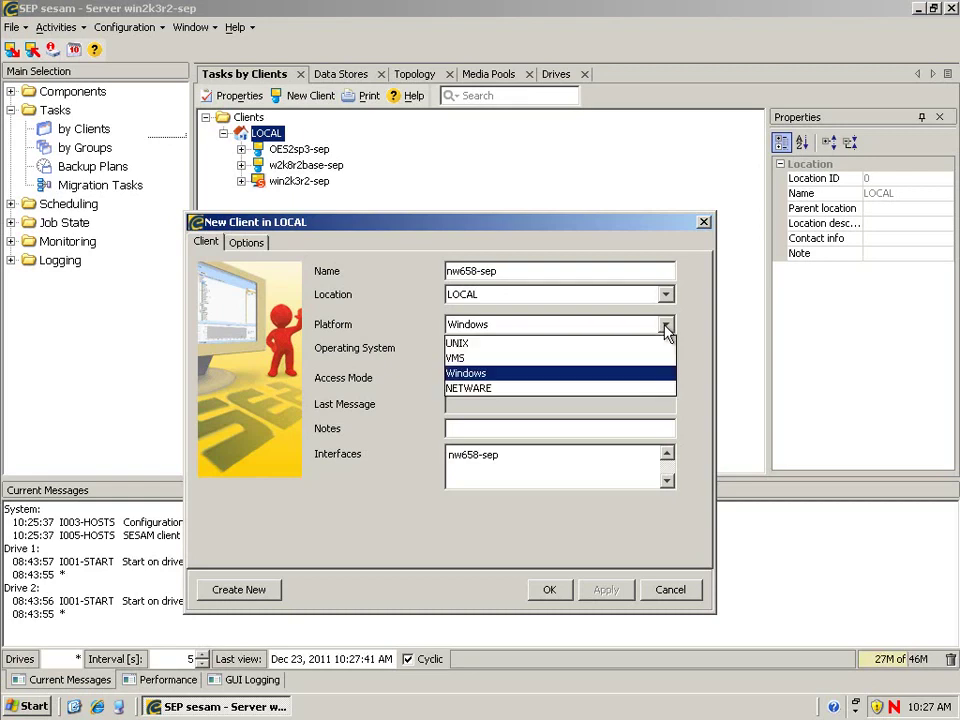
click(535, 389)
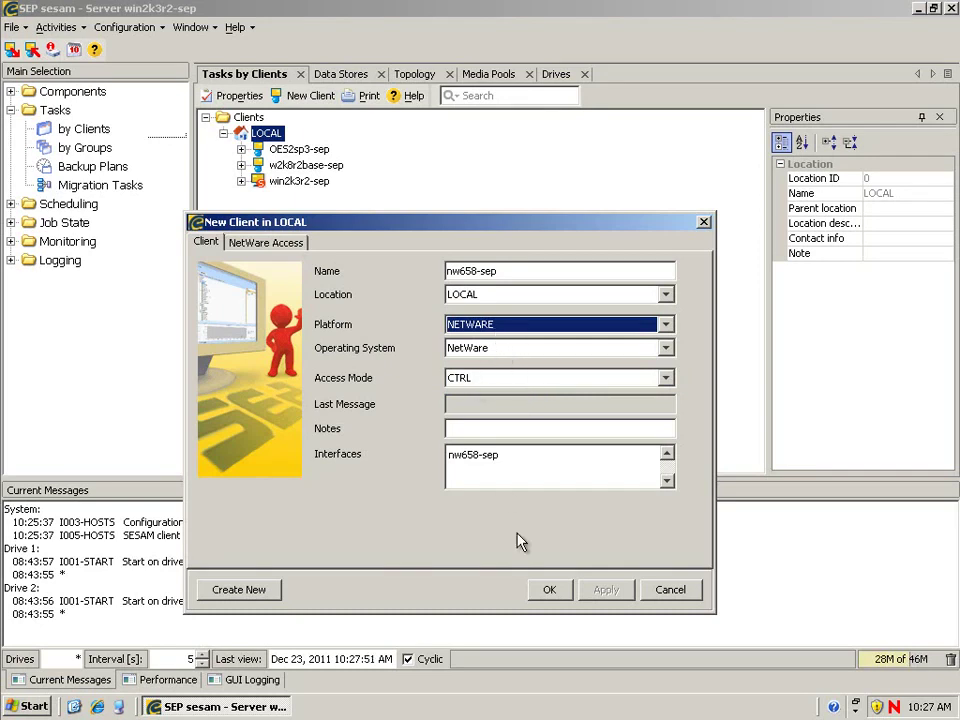
Step: Set OES2sp3-sep as data mover, enter the NetWare admin account and password, and save
click(268, 248)
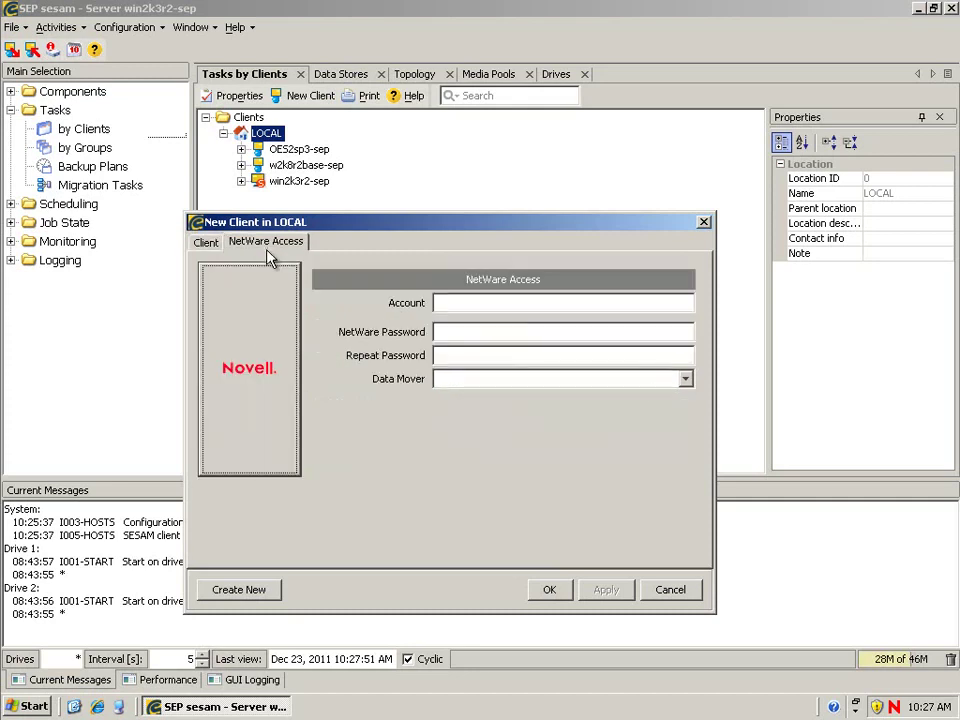
click(685, 382)
click(508, 412)
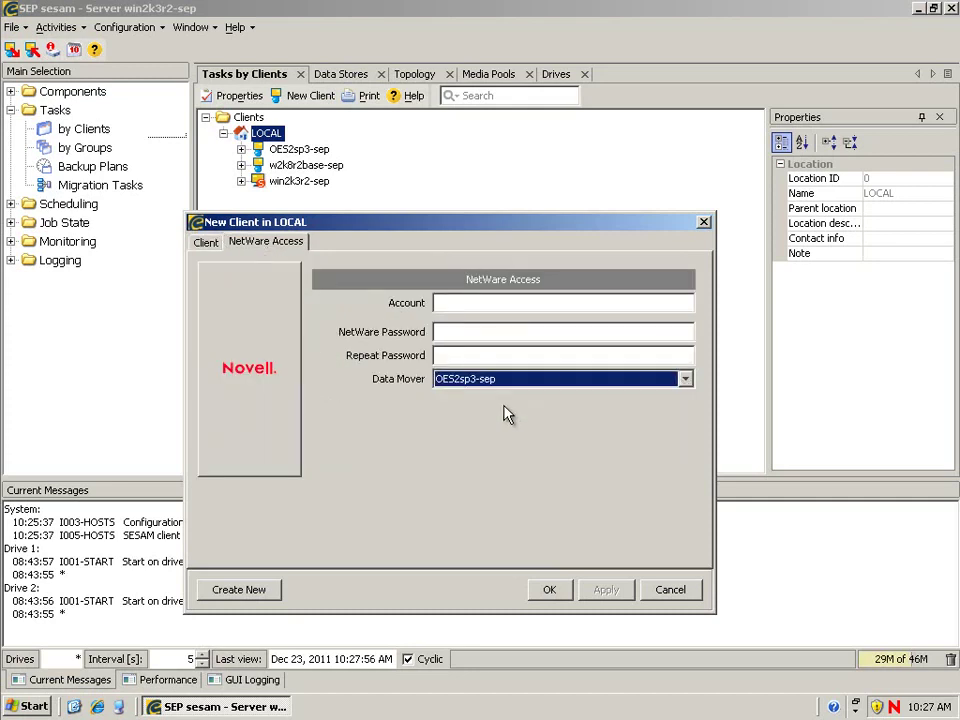
click(445, 303)
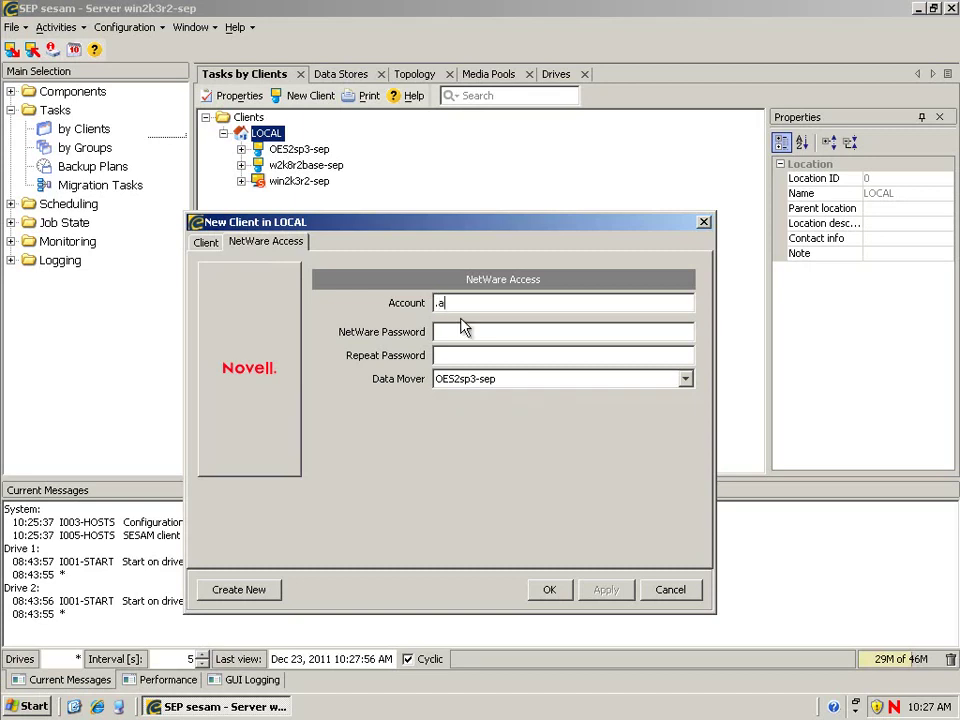
text(.admin.admino)
click(462, 331)
text(*****)
key(Tab)
text(******)
click(550, 590)
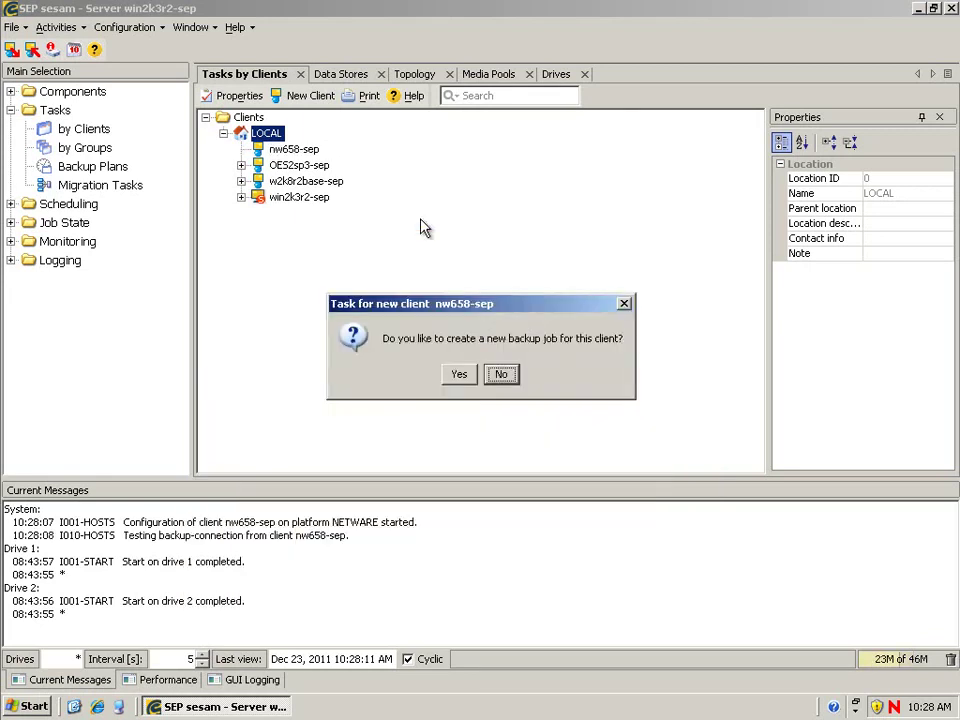
Step: Decline the backup job prompt, then create task nw658-sep_VOL1 for nw658-sep with VOL1: as source
click(498, 375)
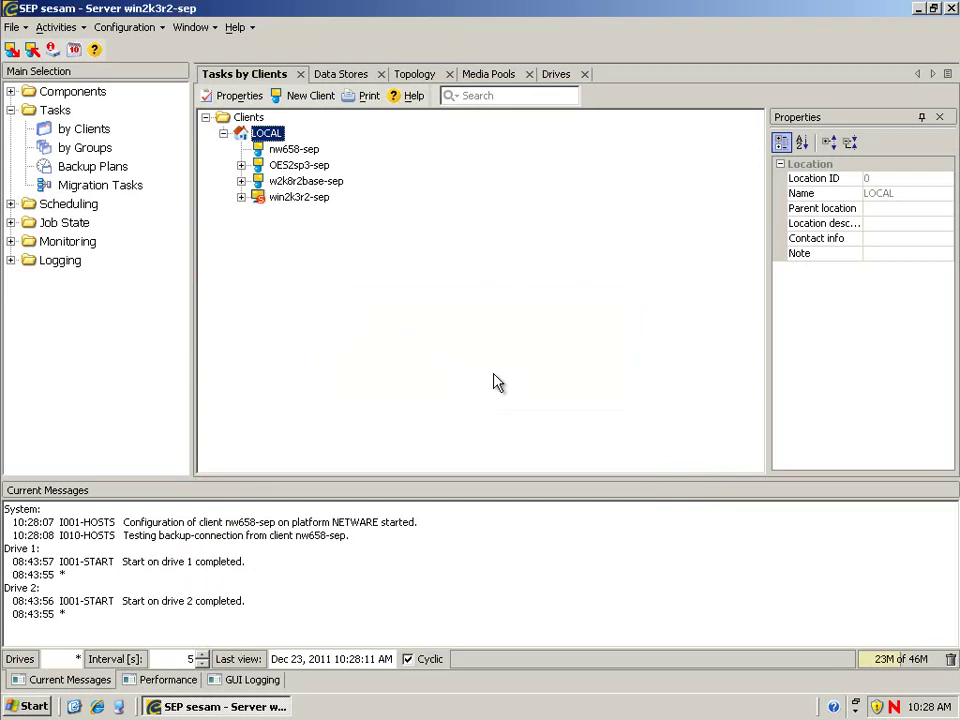
click(292, 151)
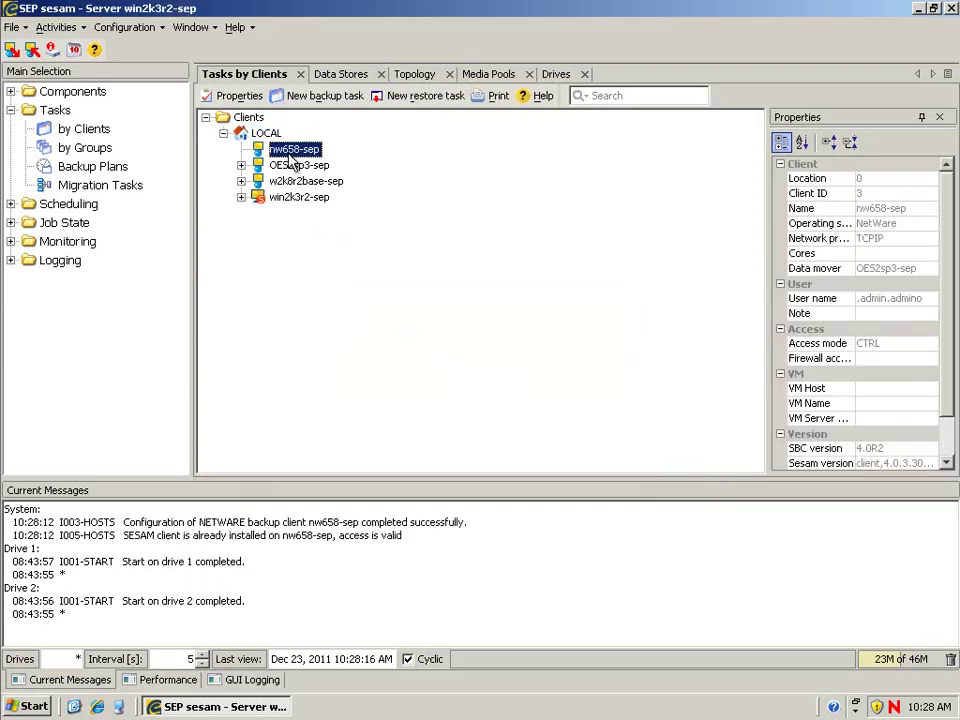
right_click(291, 154)
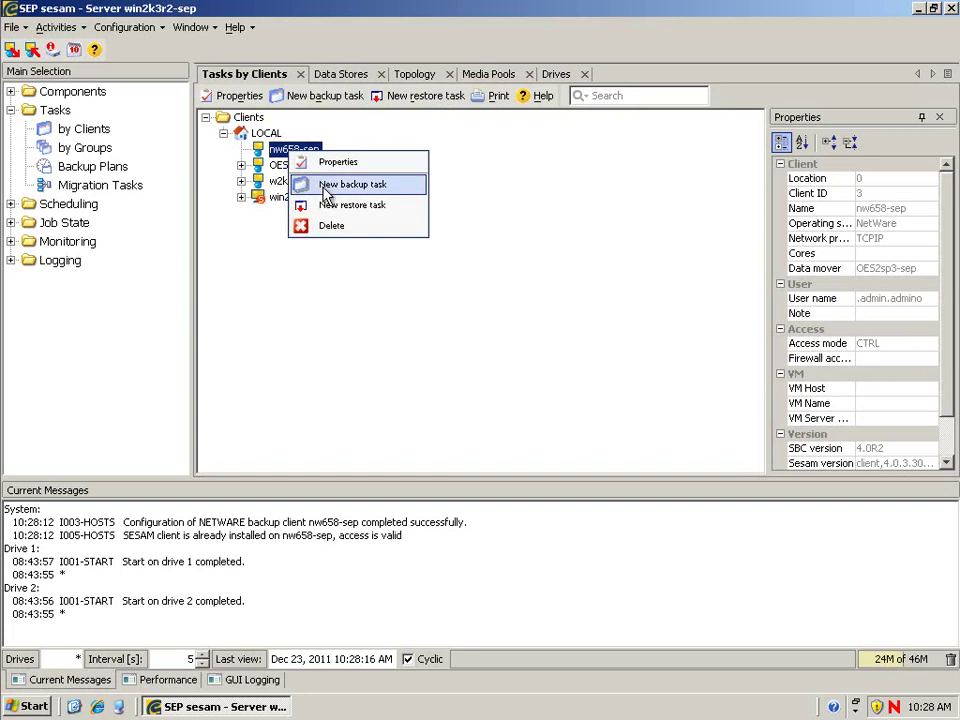
click(324, 190)
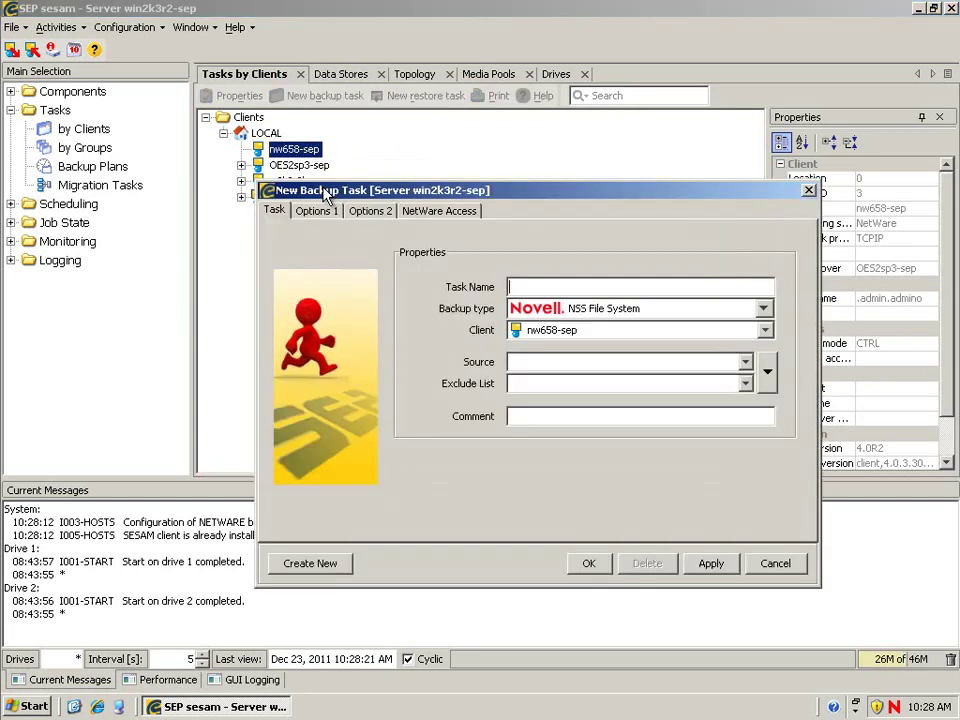
click(767, 373)
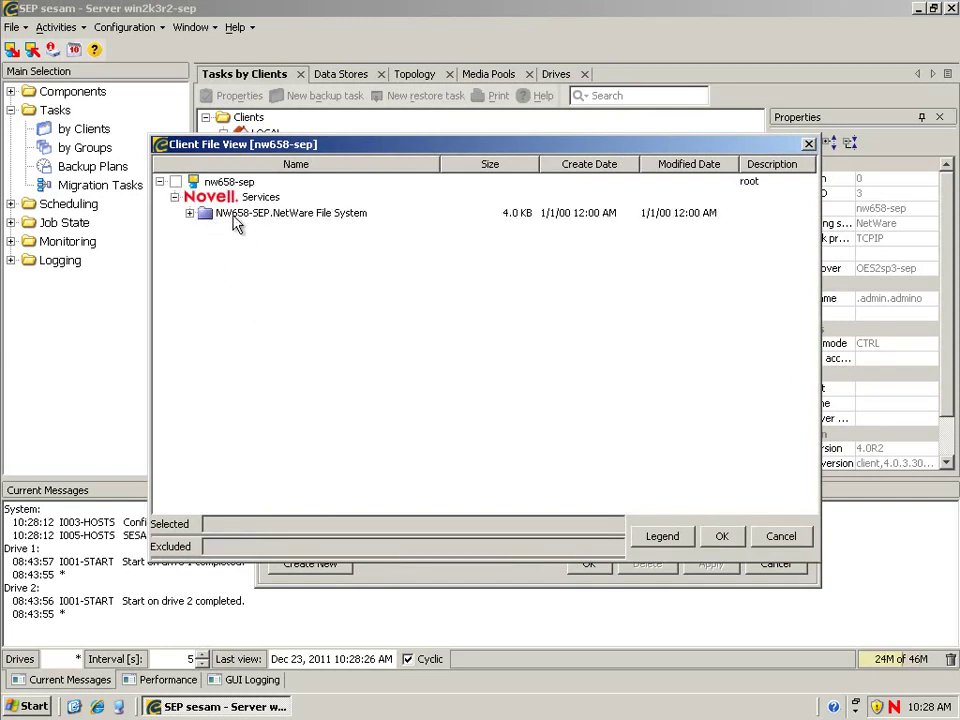
click(185, 217)
click(189, 213)
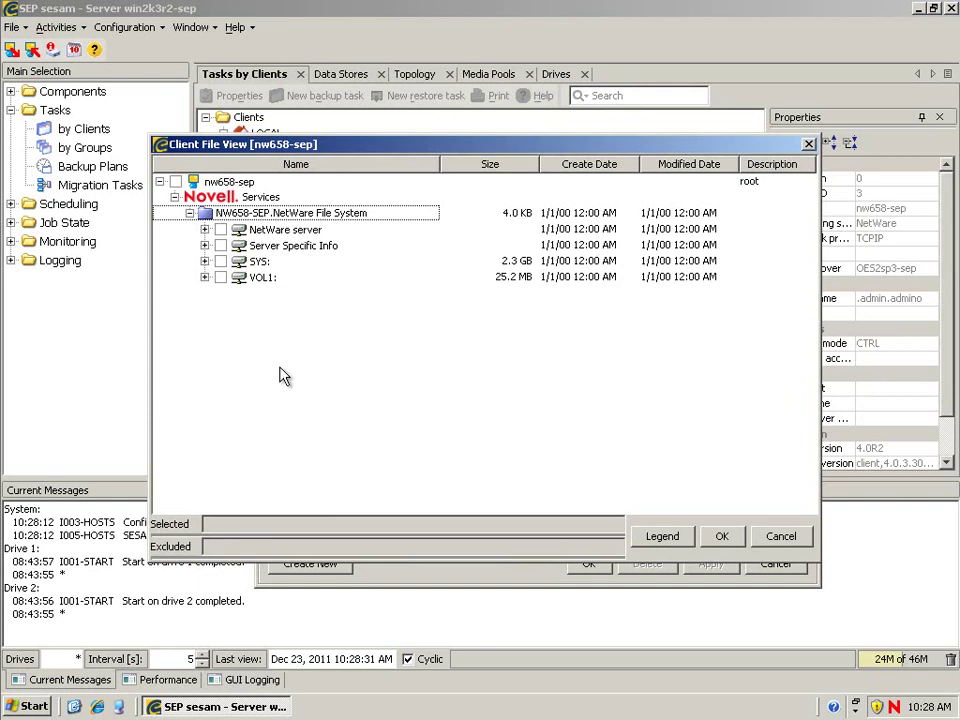
click(221, 278)
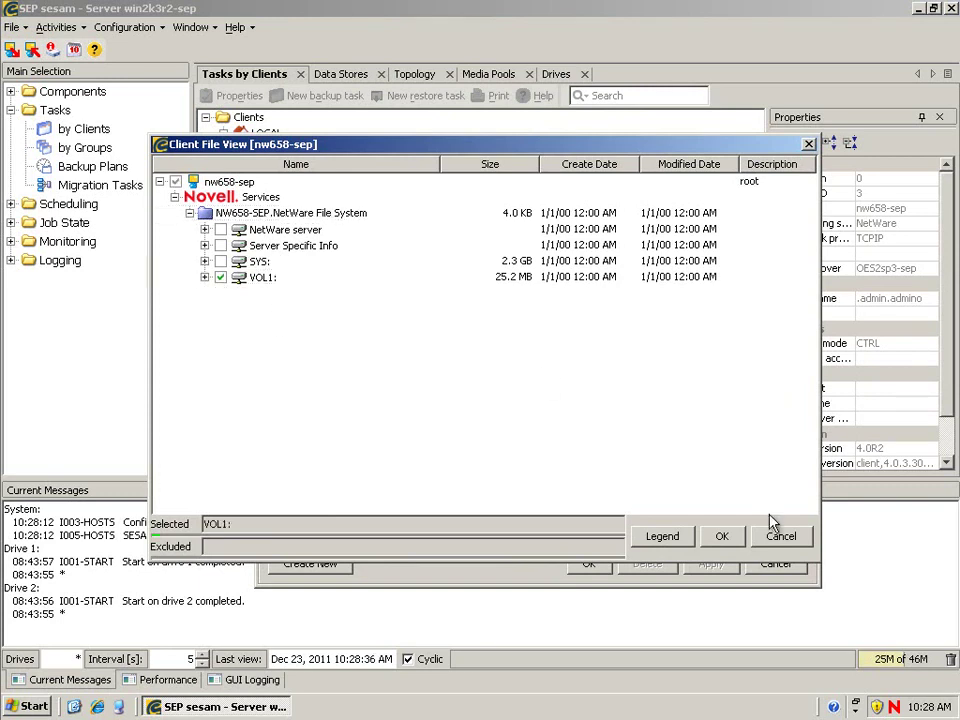
click(721, 537)
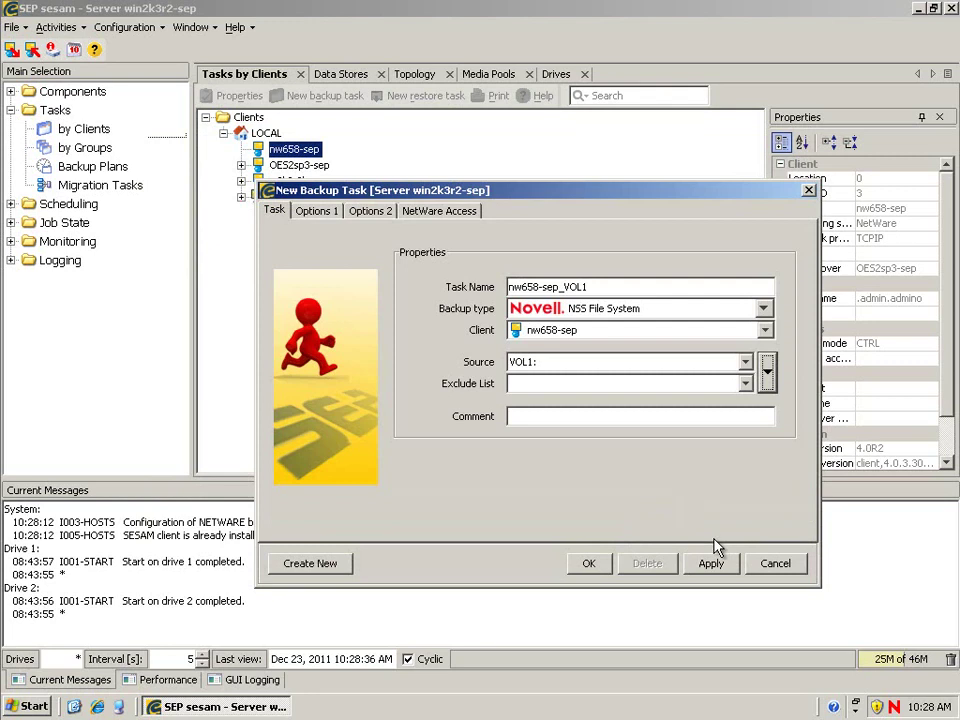
click(589, 563)
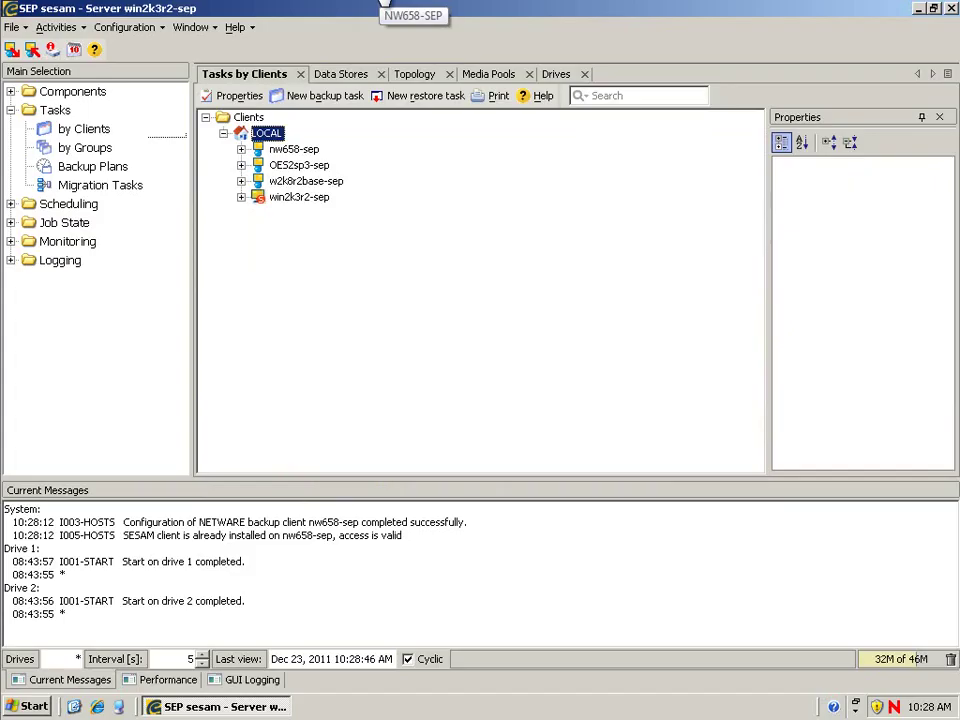
Step: Load TSANDS by running tsands on the NetWare server console
click(384, 4)
click(368, 43)
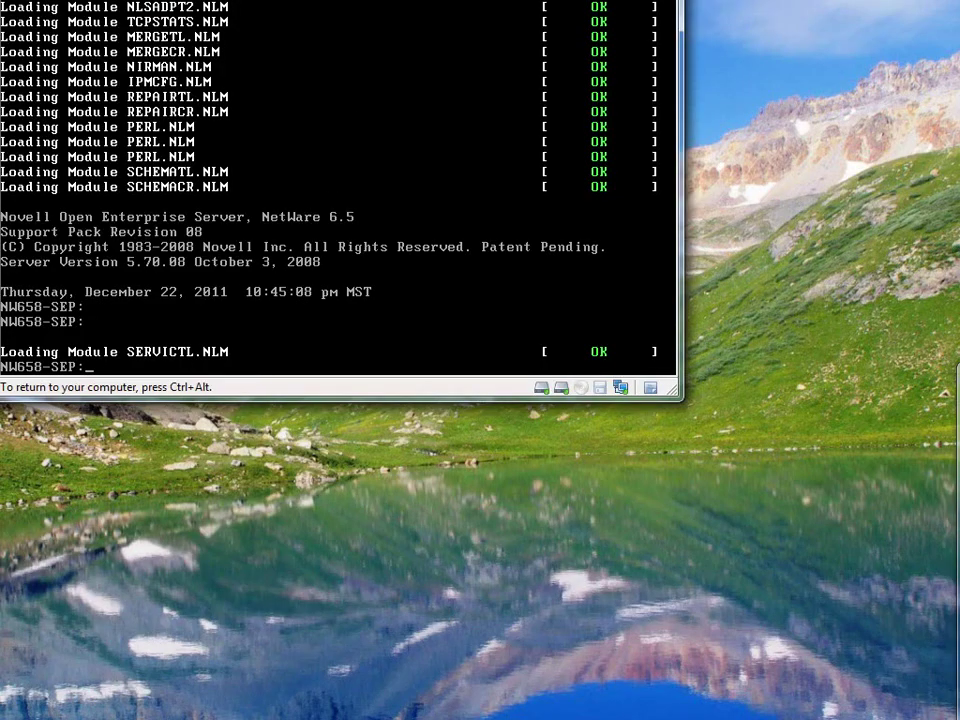
text(tsands)
key(Return)
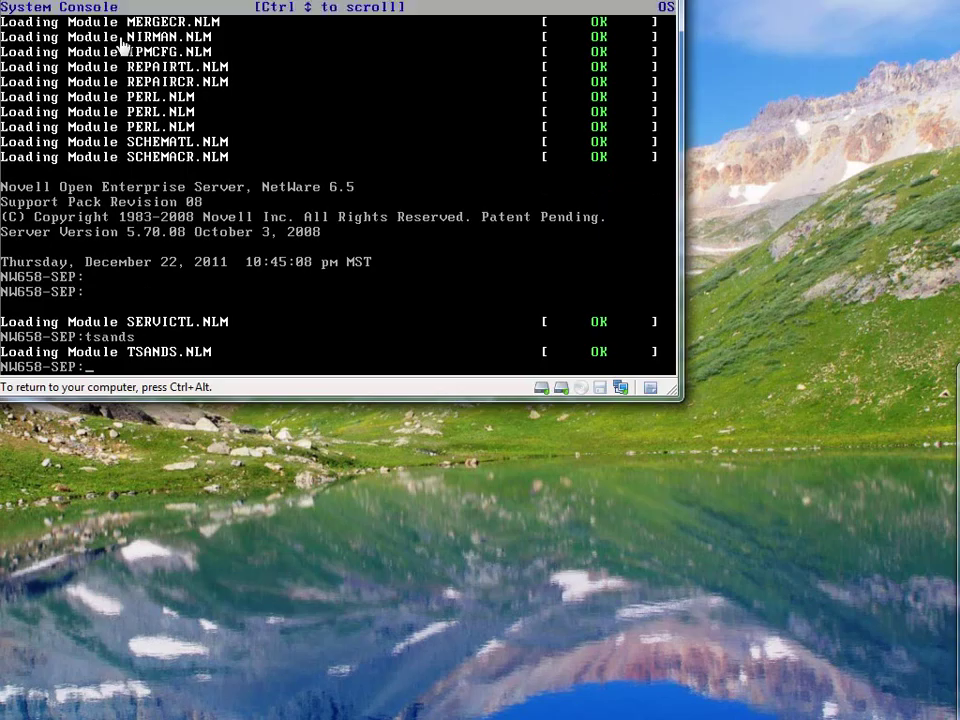
key(ctrl+alt)
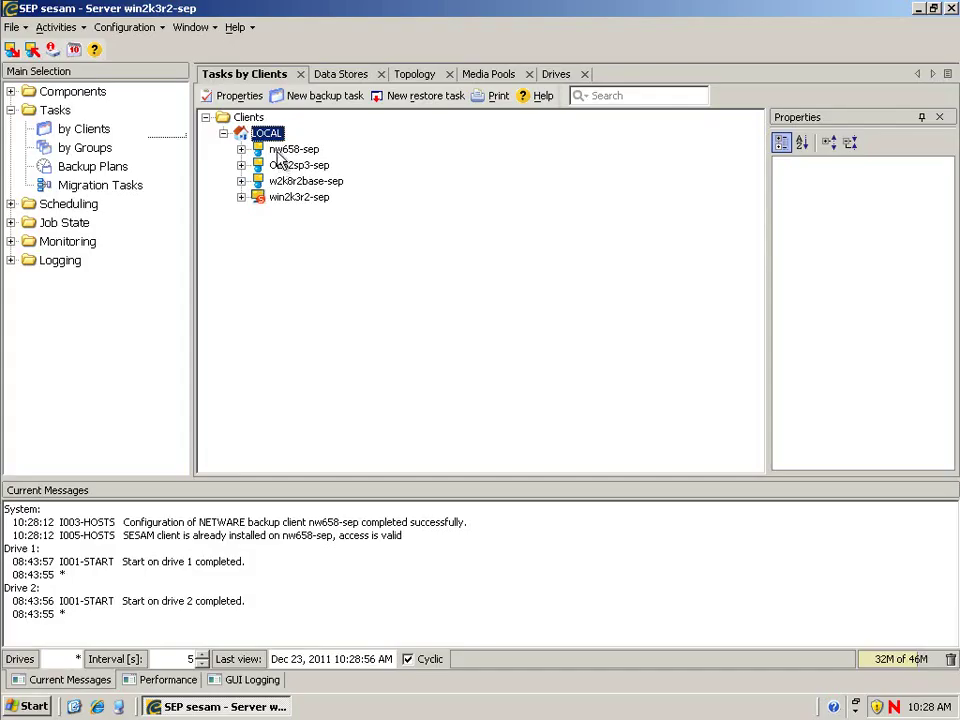
Step: Create a nw658-sep backup task with eDirectory's Full Directory Backup as its source
click(284, 149)
right_click(282, 148)
click(320, 177)
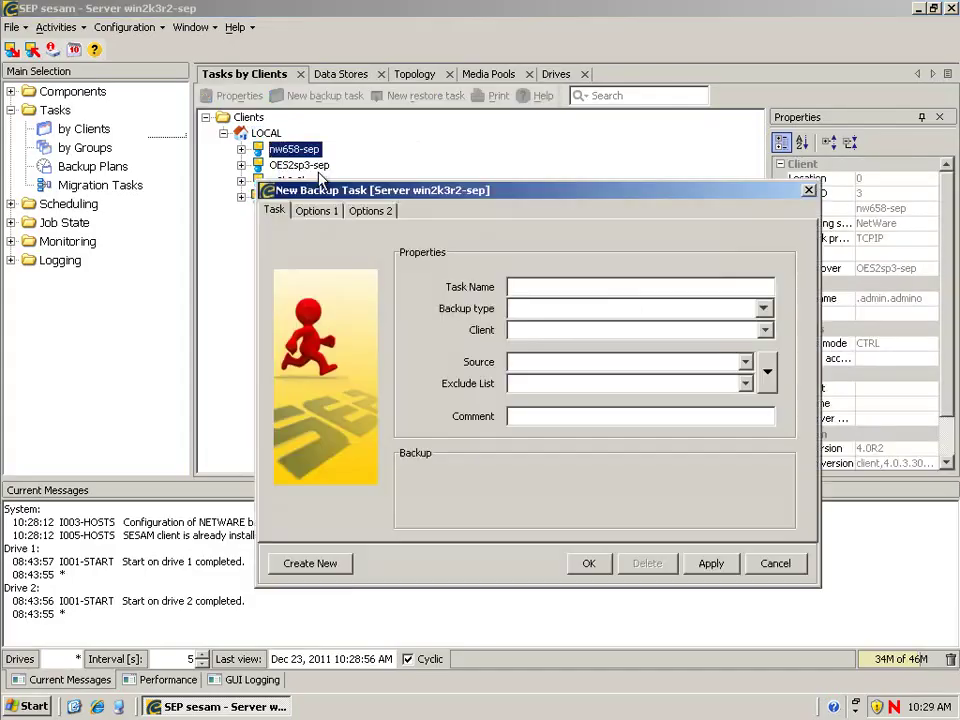
click(767, 369)
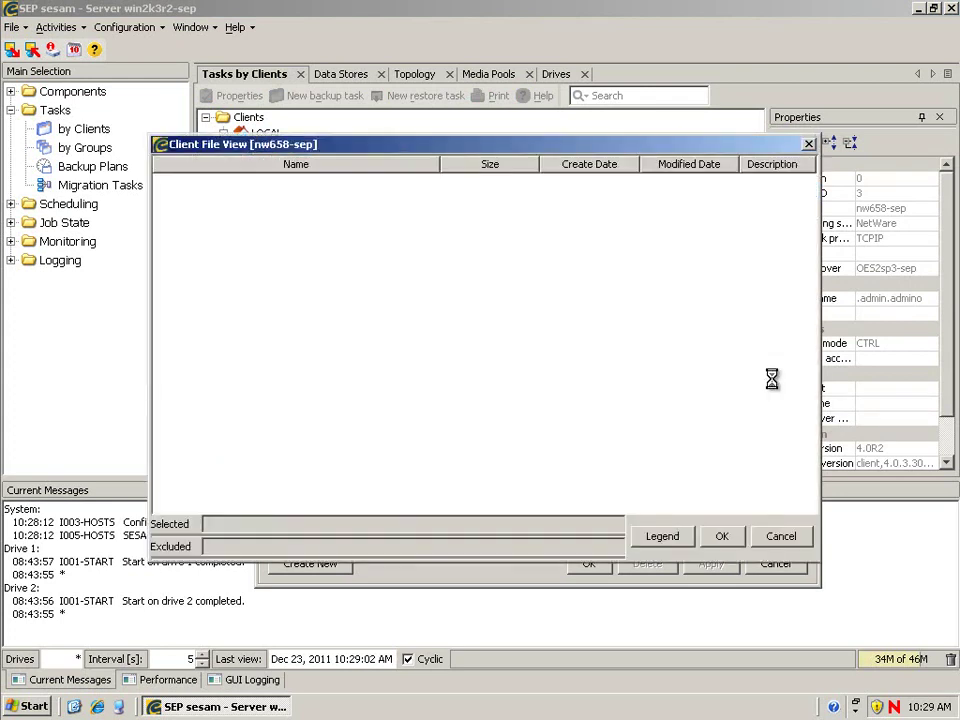
click(172, 198)
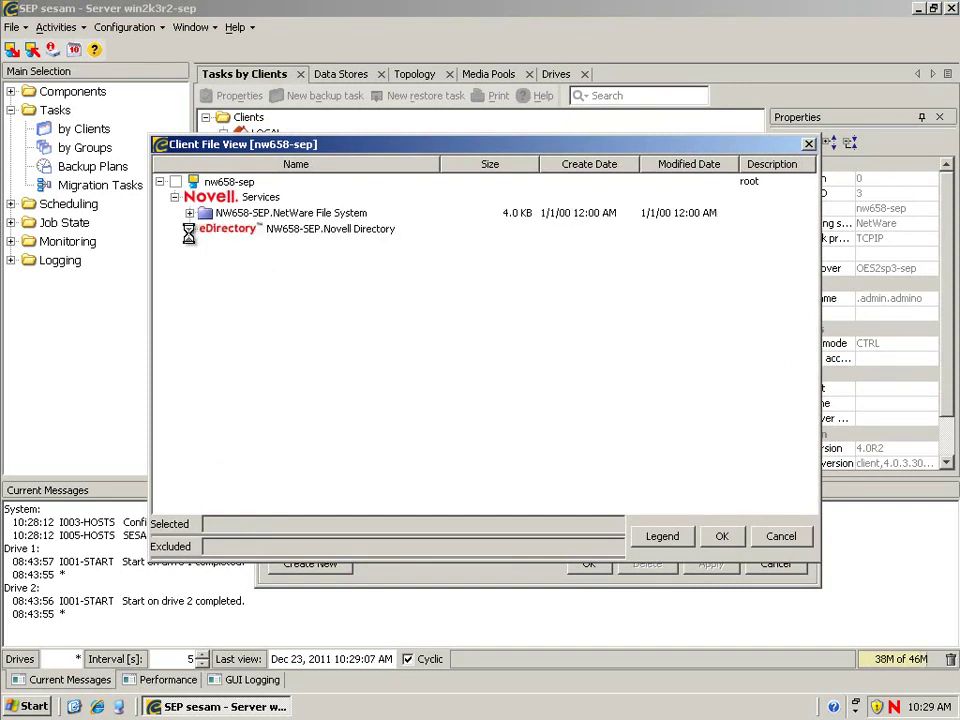
click(189, 229)
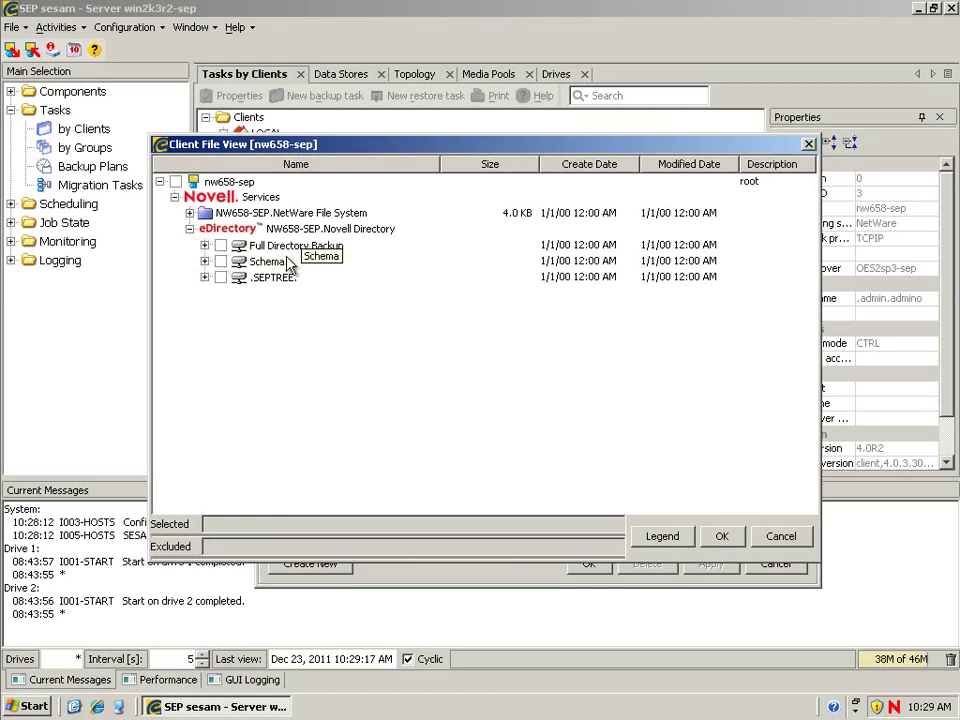
click(230, 245)
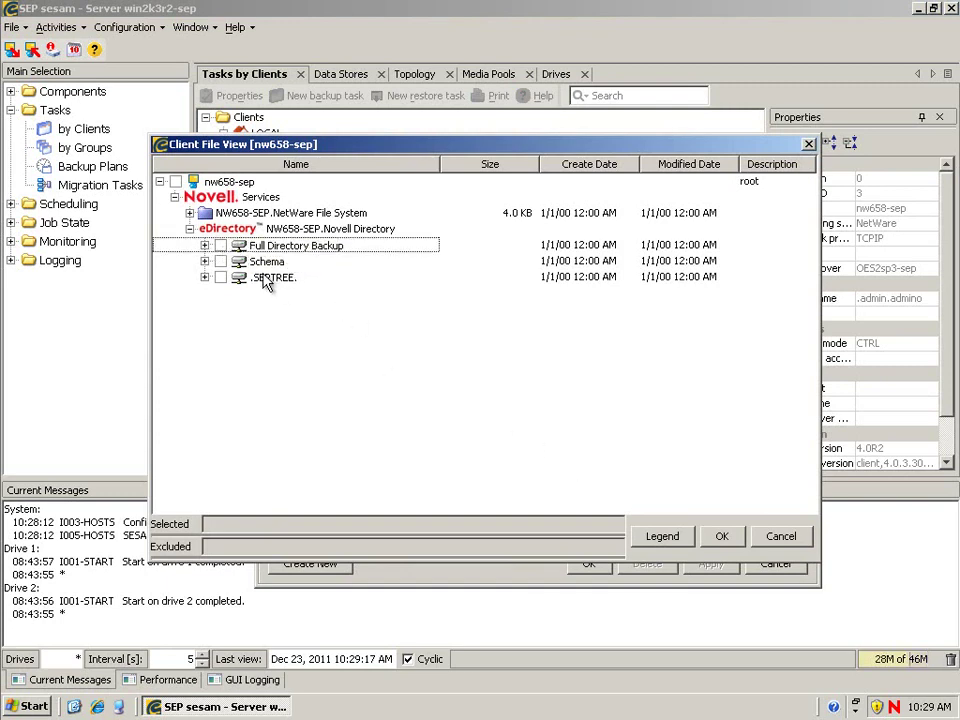
click(220, 245)
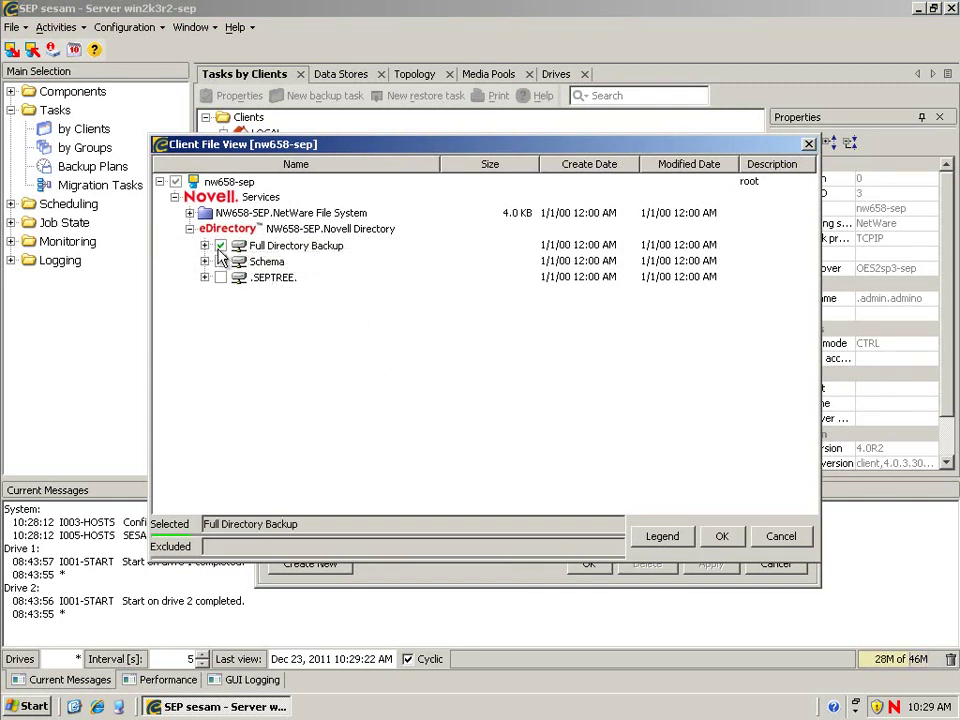
click(724, 538)
click(589, 564)
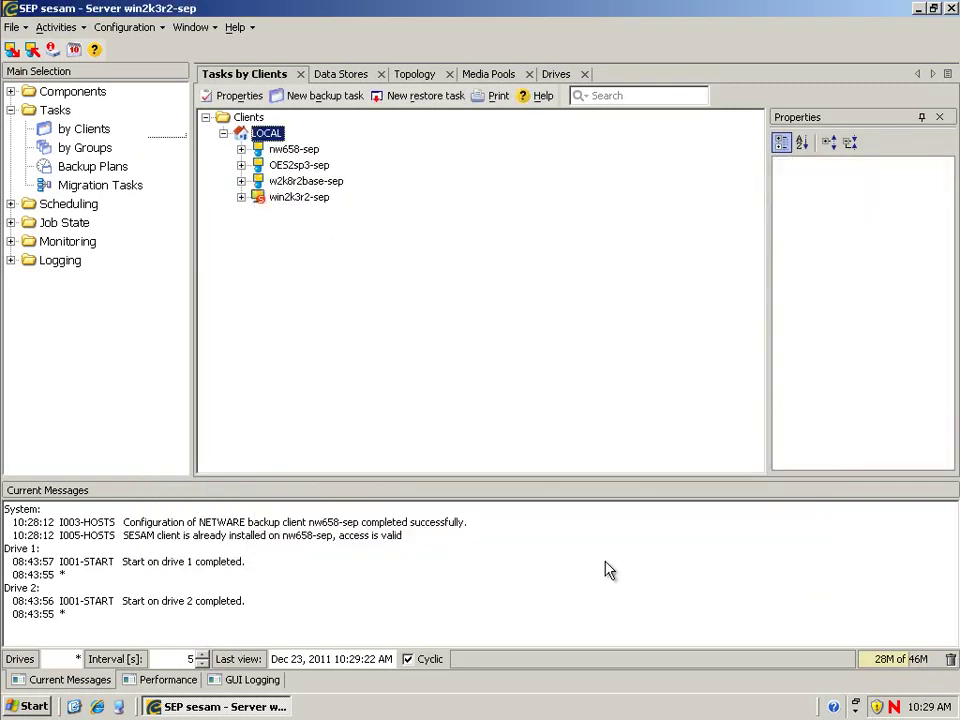